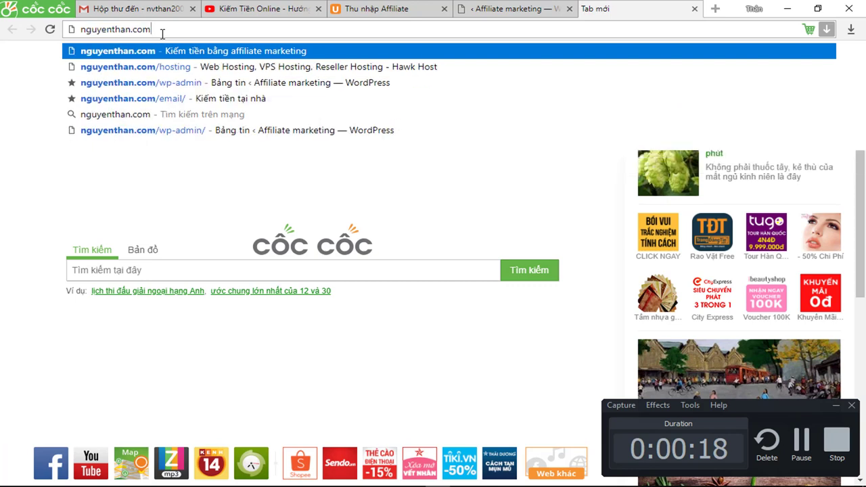
Load nguyenthan.com/hosting in Cốc Cốc to reach the Hawk Host homepage.
type("/ho")
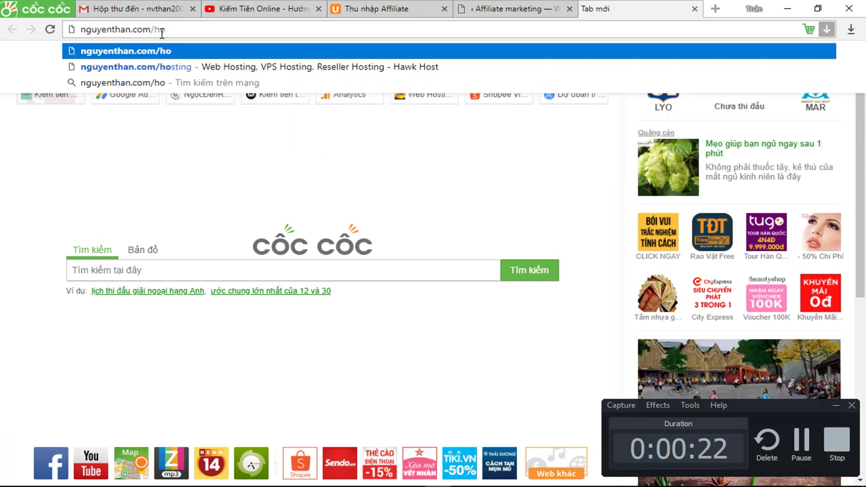
type("st")
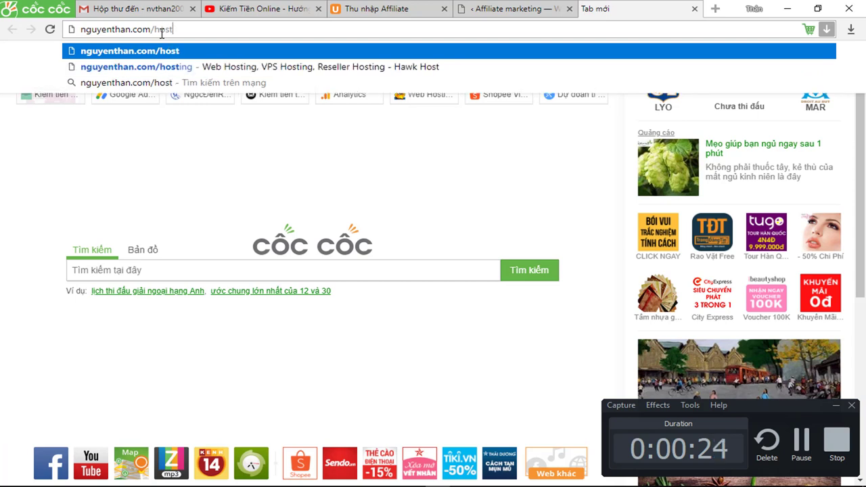
type("ing")
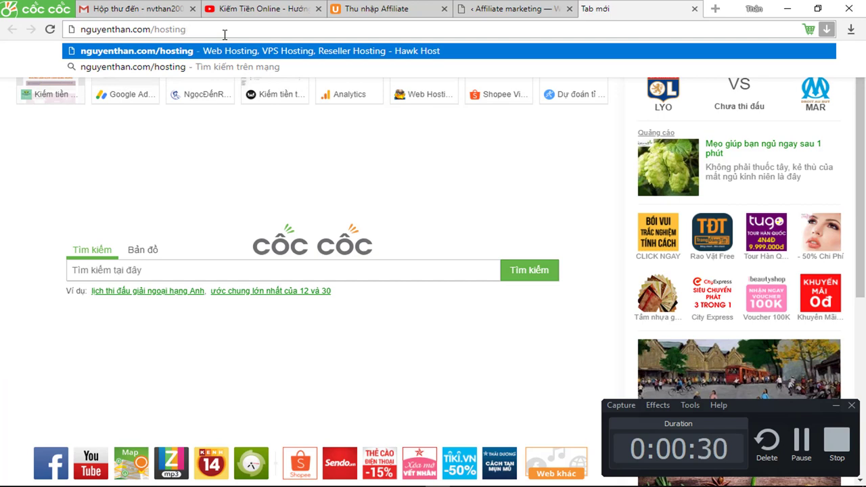
key("Return")
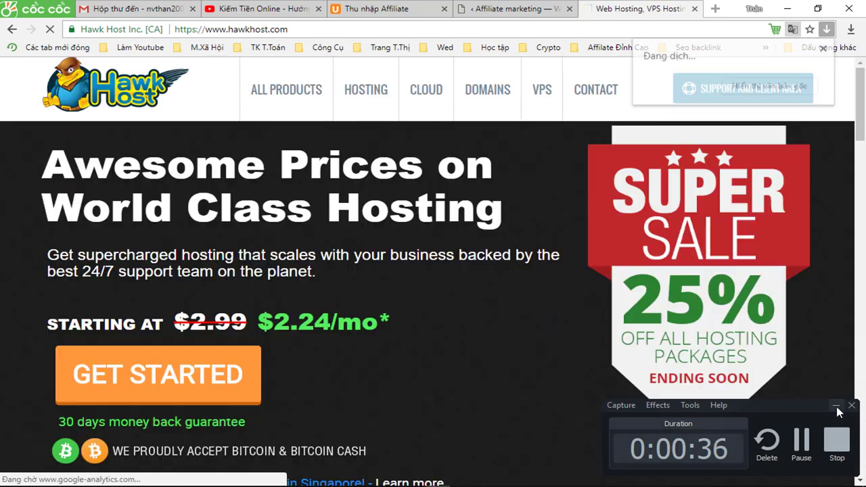
Begin ordering the 25%-off hosting plan to reach the Choose a Domain step.
left_click(837, 406)
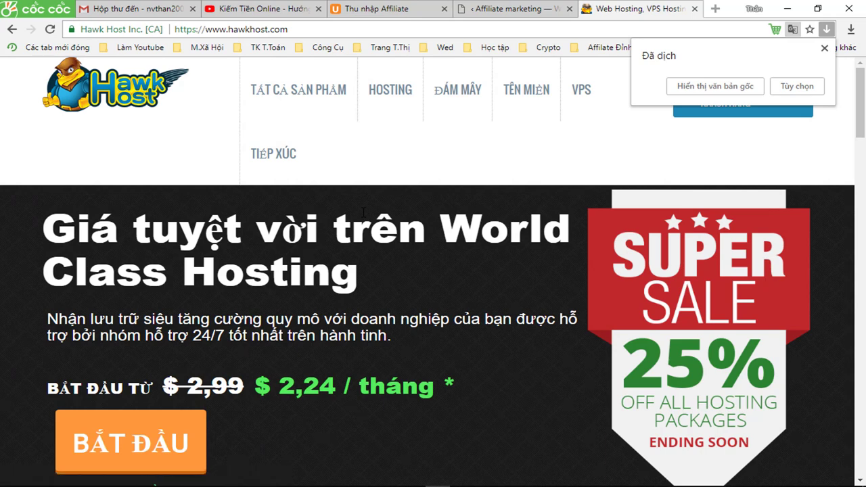
scroll(317, 344, "down", 1)
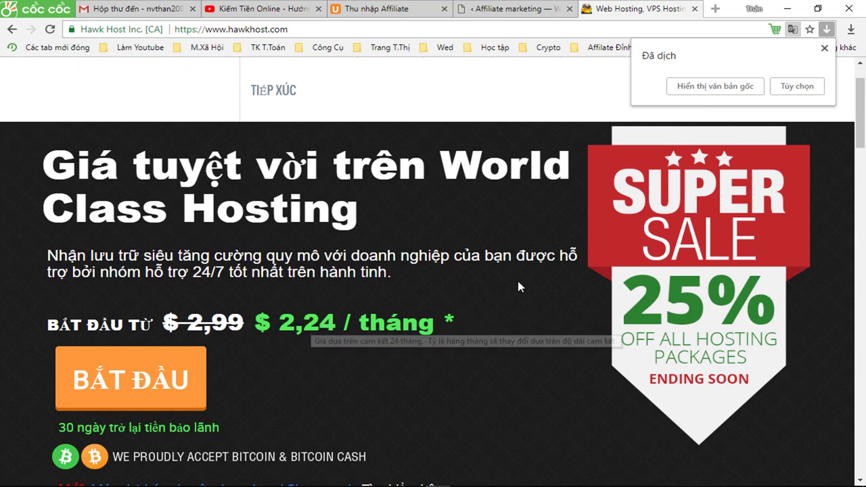
scroll(557, 300, "up", 1)
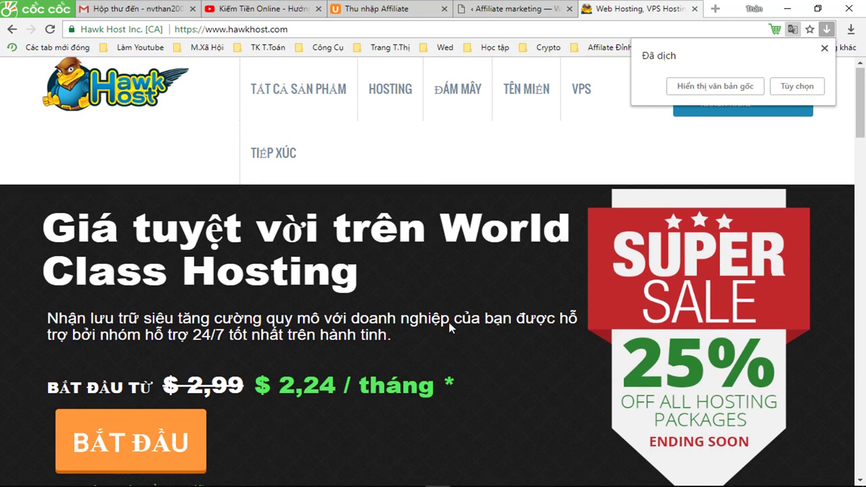
scroll(433, 323, "down", 2)
left_click(150, 320)
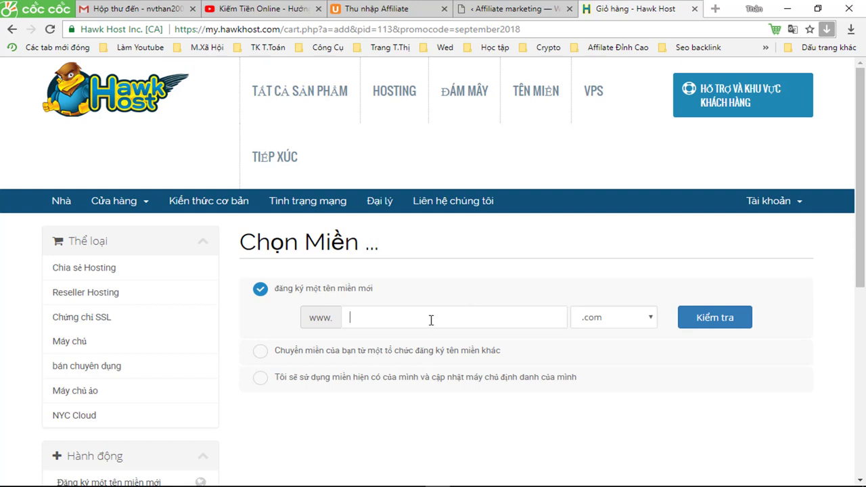
Use the existing domain divisthan.us for the hosting order.
scroll(430, 318, "down", 1)
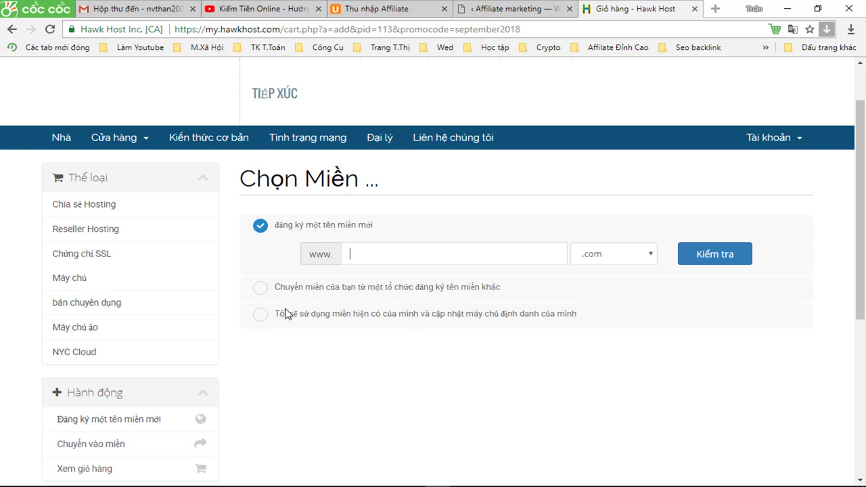
left_click(259, 315)
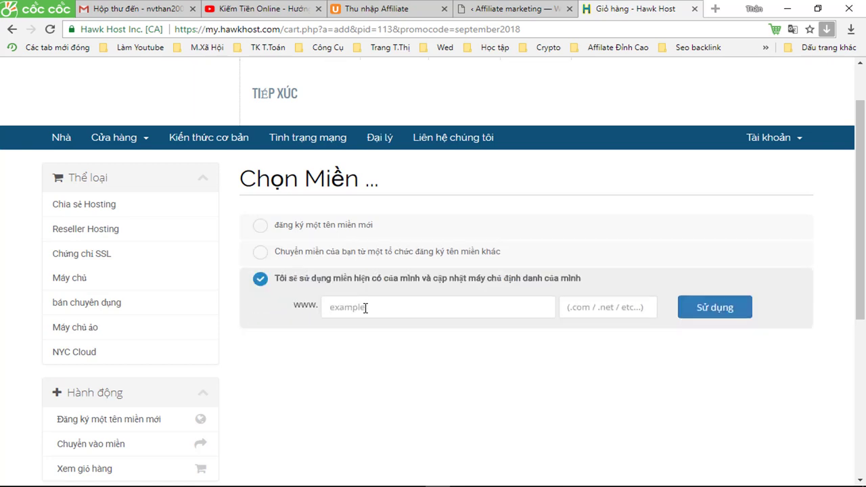
type("divisthan")
left_click(580, 315)
type("us")
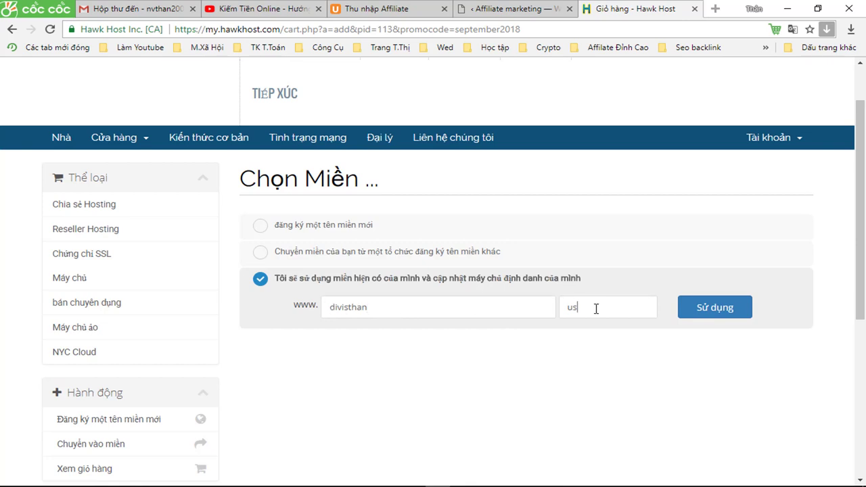
left_click(715, 314)
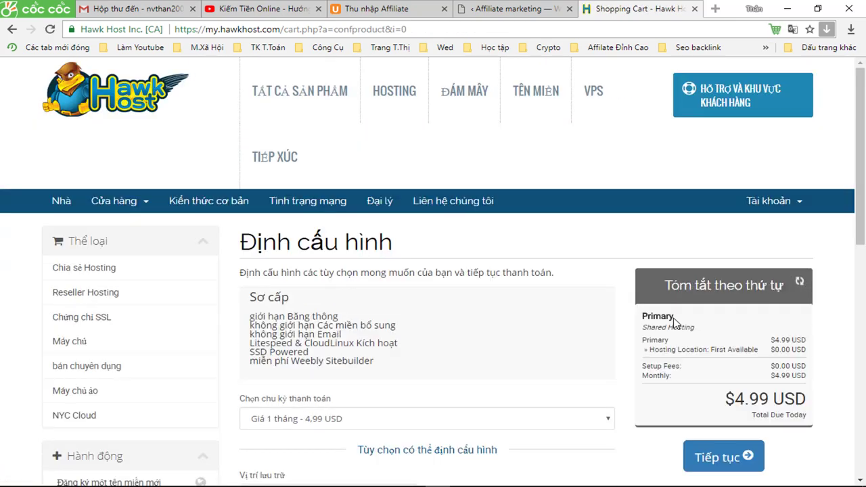
Leave billing at 1 month for 4.99 USD, skip add-ons, and continue to review.
scroll(571, 340, "down", 1)
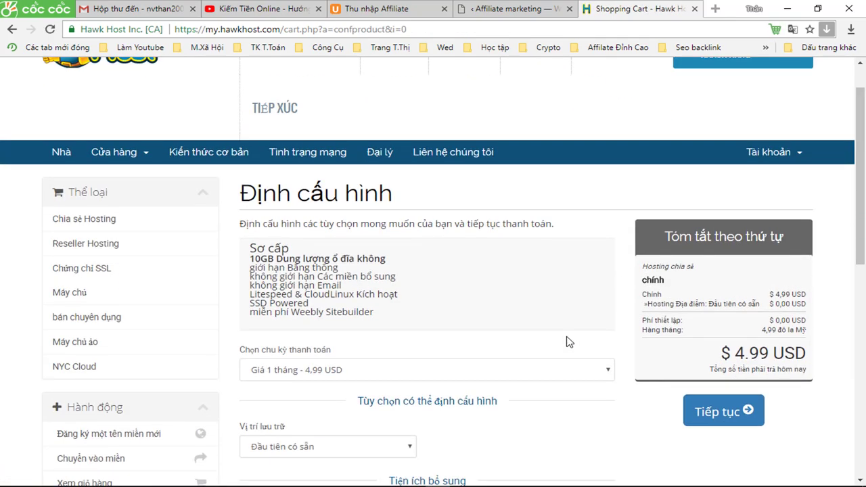
scroll(555, 346, "down", 1)
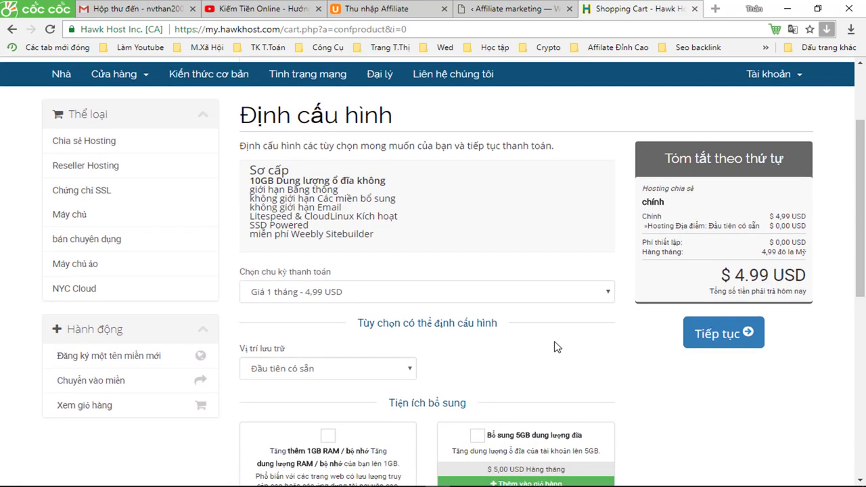
scroll(555, 347, "up", 1)
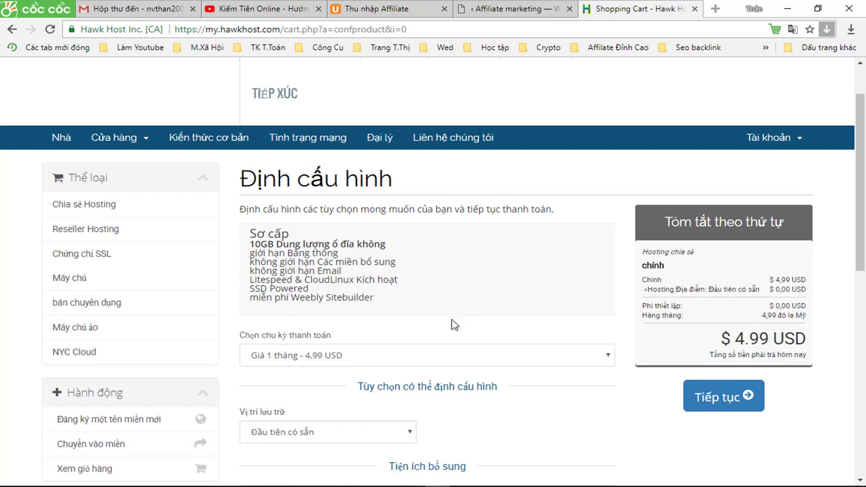
scroll(453, 325, "down", 1)
left_click(462, 294)
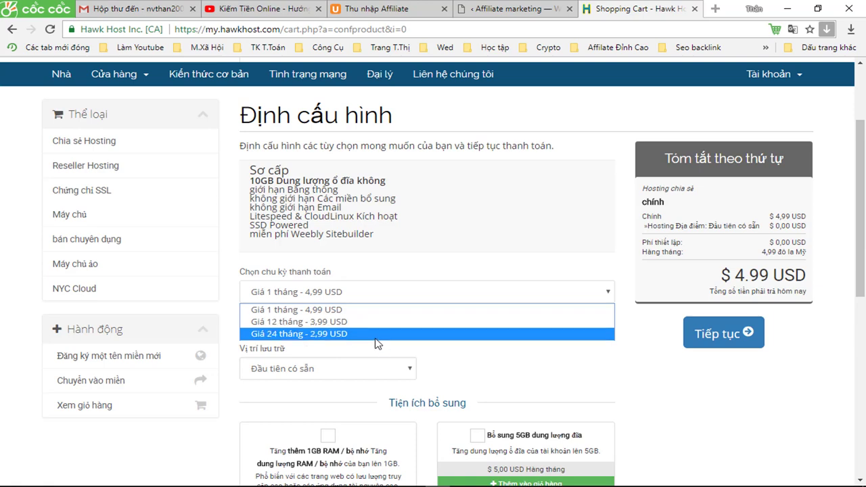
scroll(607, 377, "down", 2)
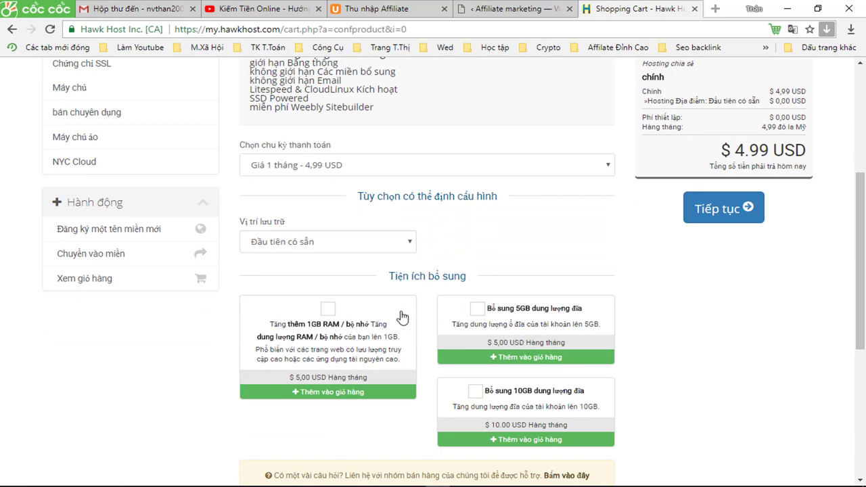
scroll(674, 348, "down", 2)
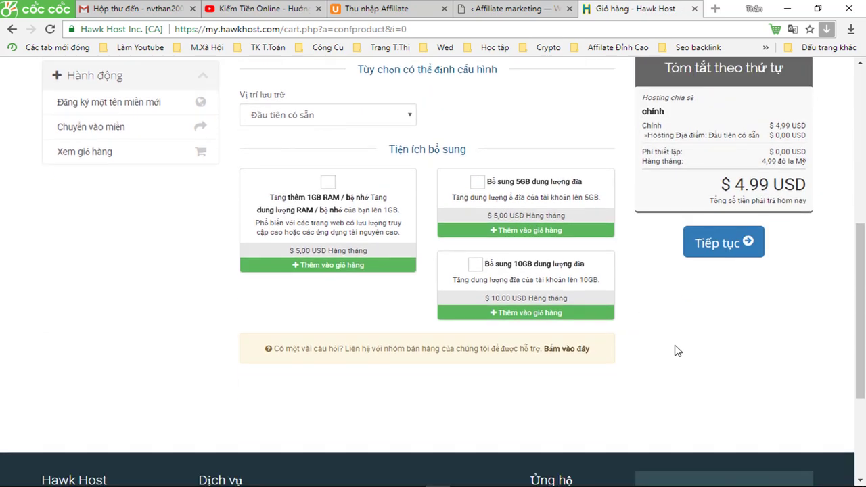
scroll(675, 350, "up", 3)
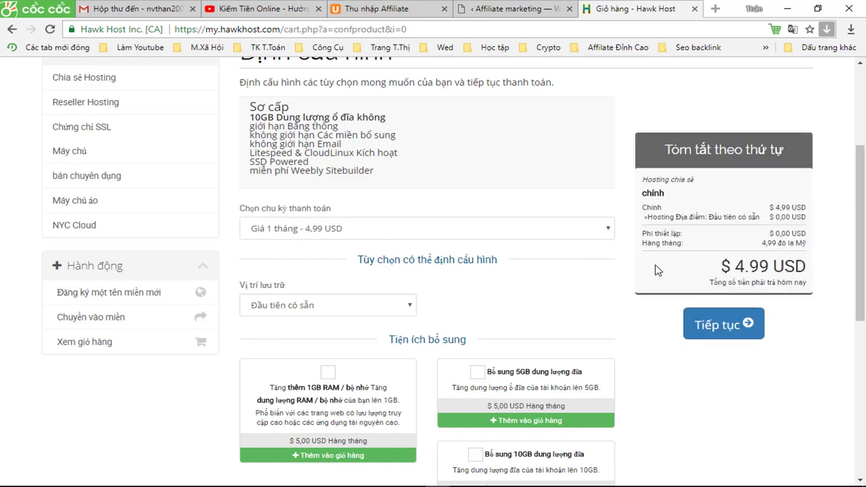
scroll(727, 268, "down", 1)
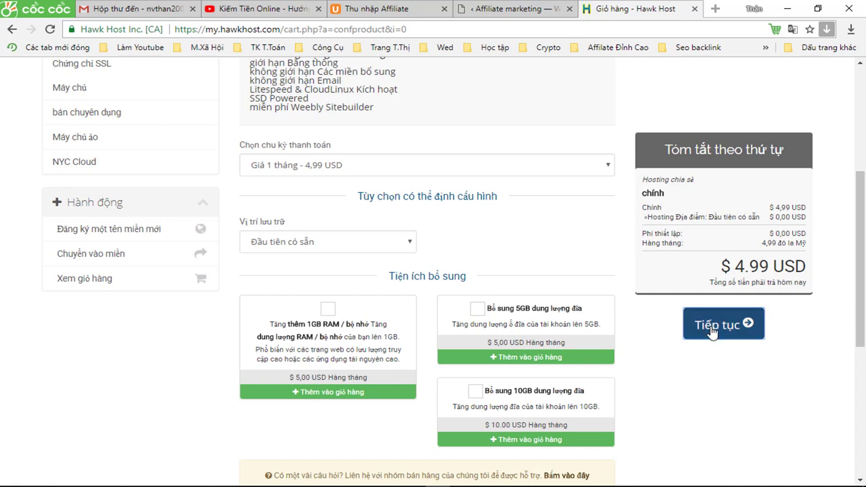
left_click(712, 330)
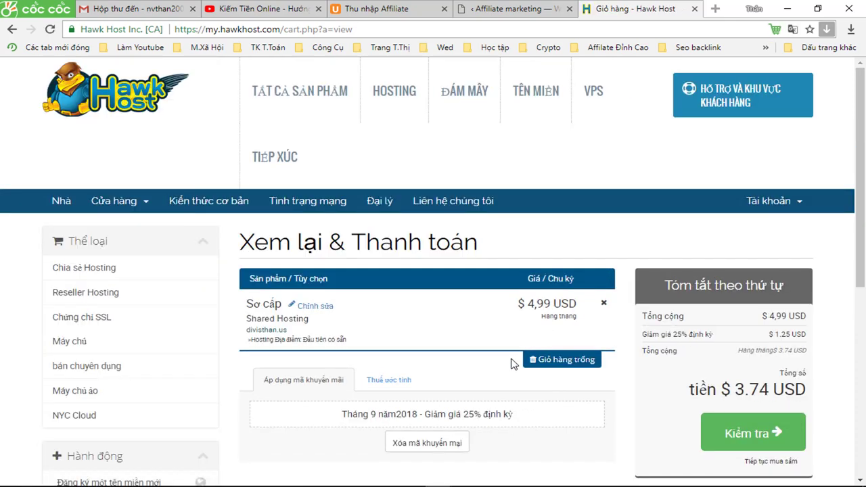
Proceed from the $3.74 discounted cart to checkout.
scroll(566, 432, "down", 1)
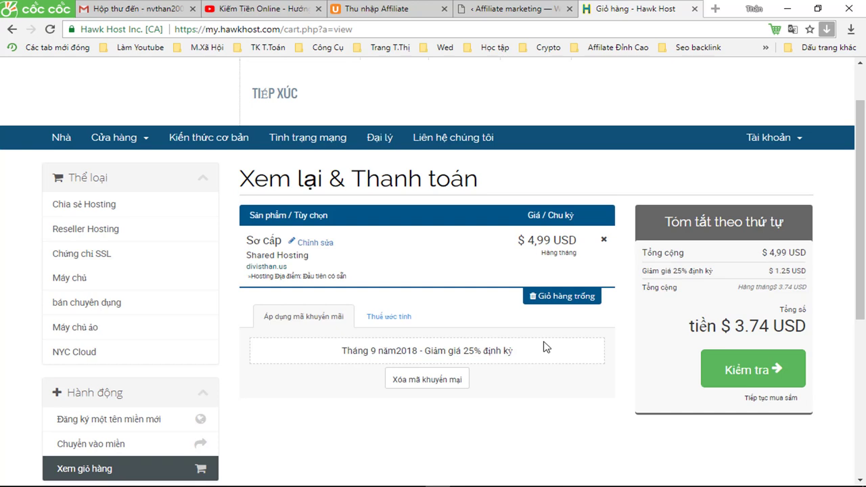
left_click(751, 376)
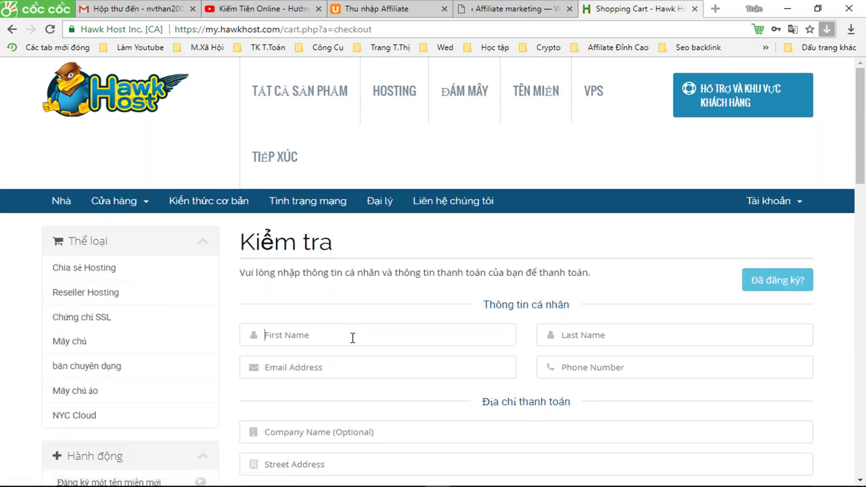
Enter the customer's first and last name and autofill the saved e-mail address.
scroll(283, 335, "down", 2)
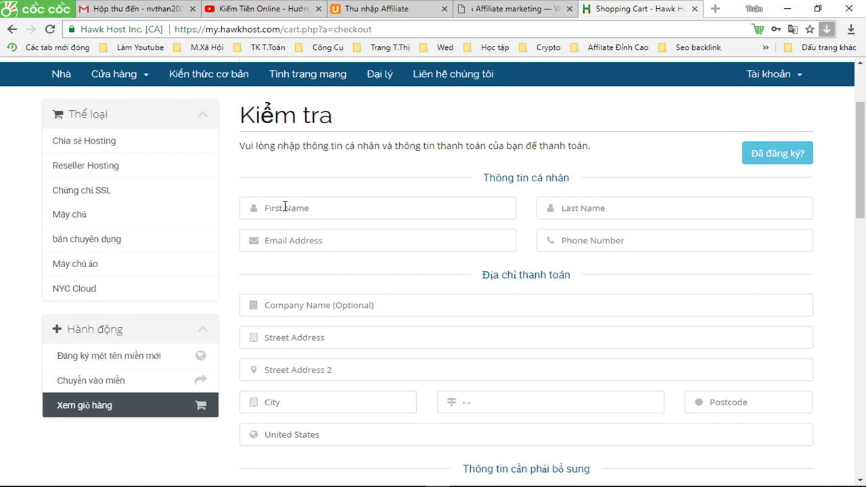
type("than")
left_click(590, 209)
type("nguyen")
left_click(318, 242)
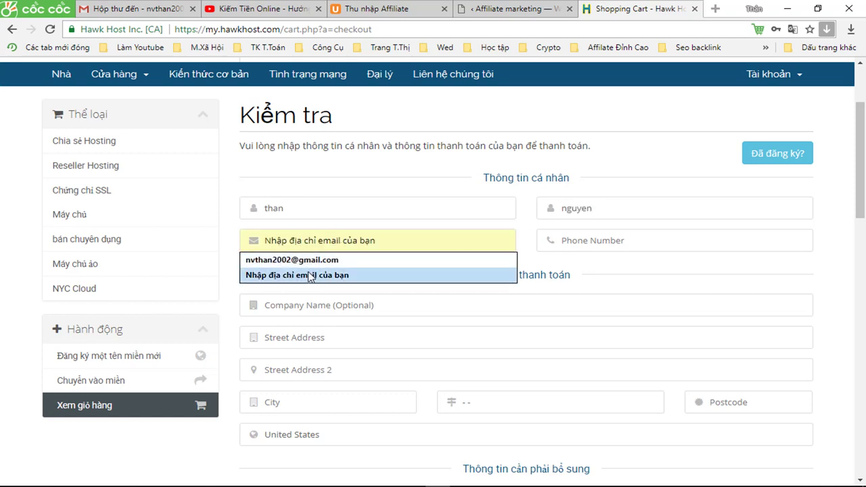
left_click(313, 258)
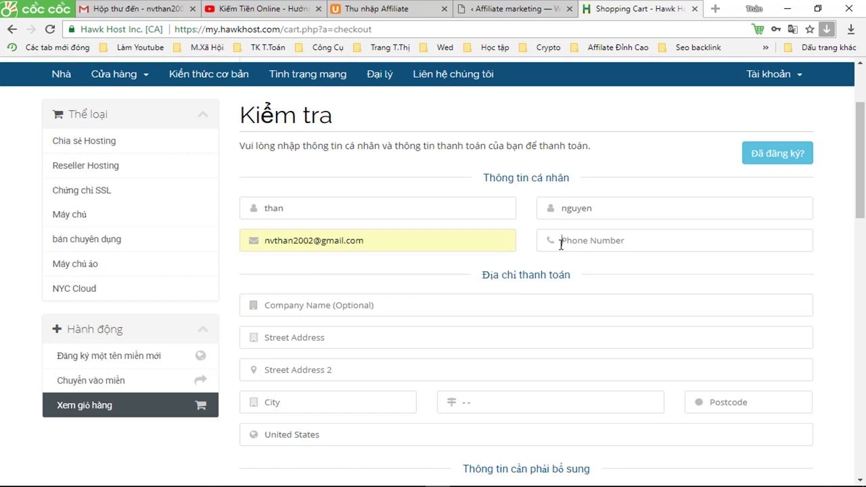
left_click(358, 305)
scroll(391, 304, "down", 2)
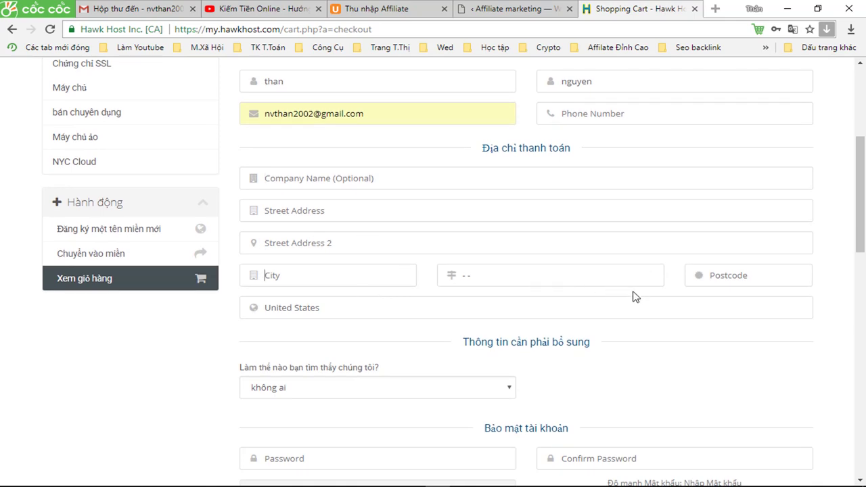
Translate the checkout page into Vietnamese.
right_click(640, 337)
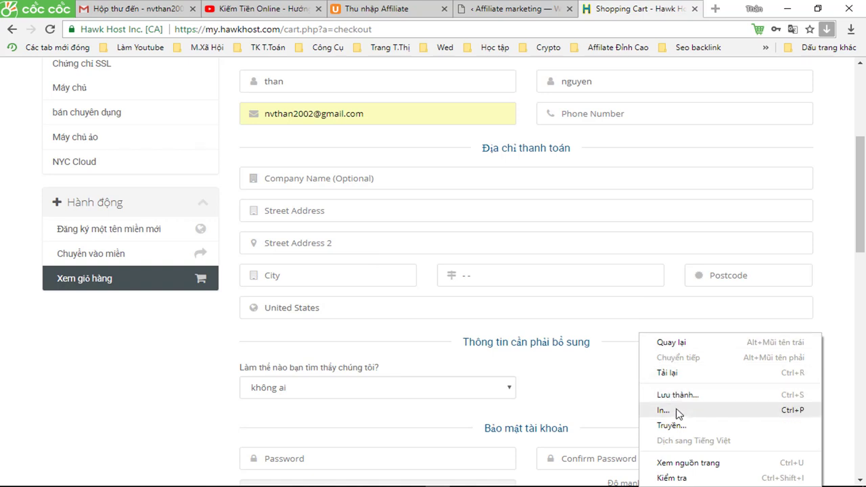
left_click(793, 29)
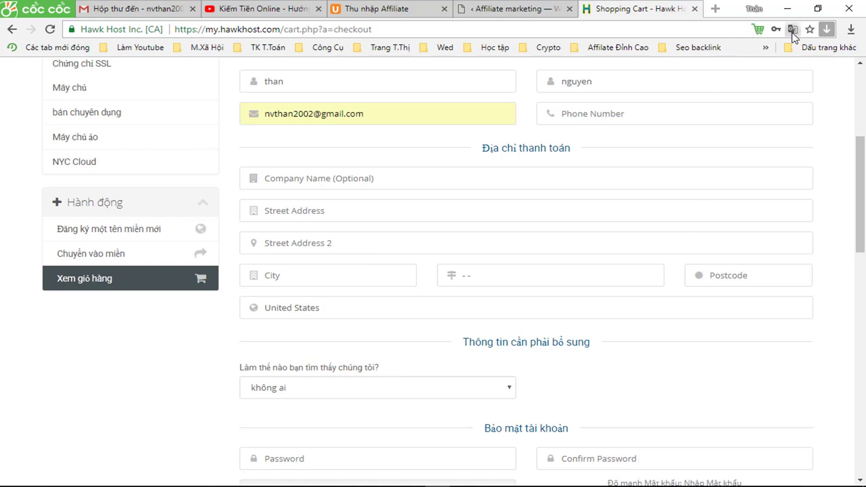
left_click(731, 87)
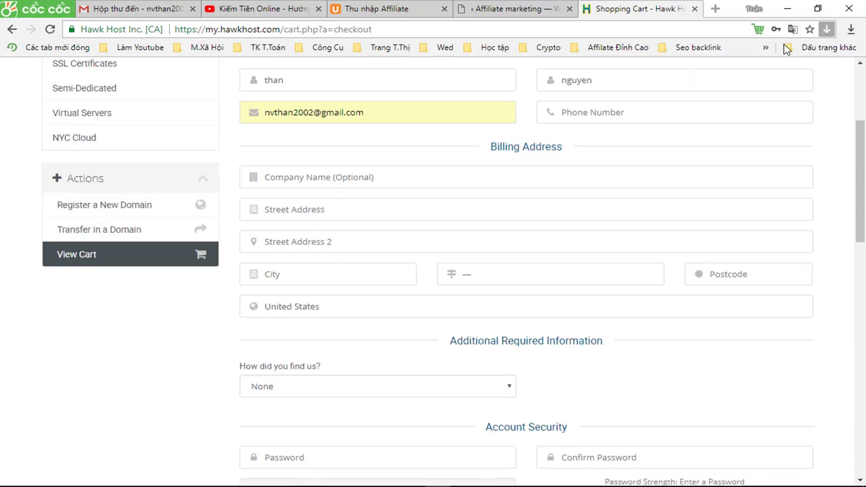
left_click(793, 30)
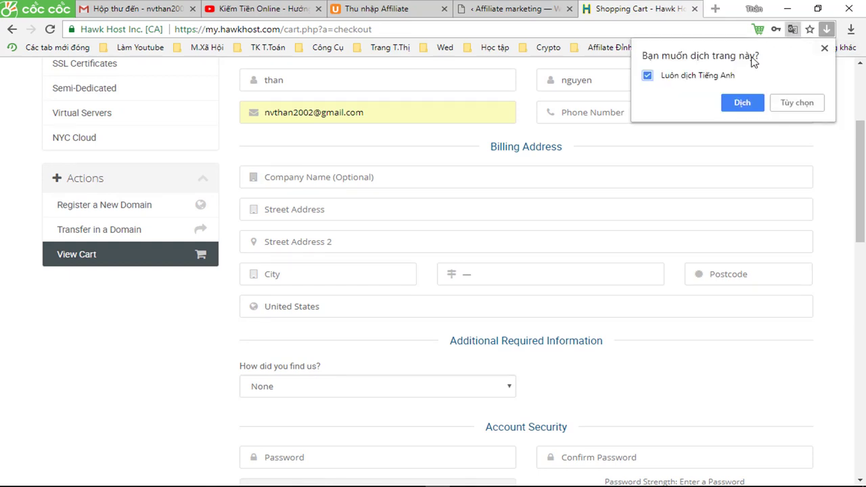
left_click(741, 102)
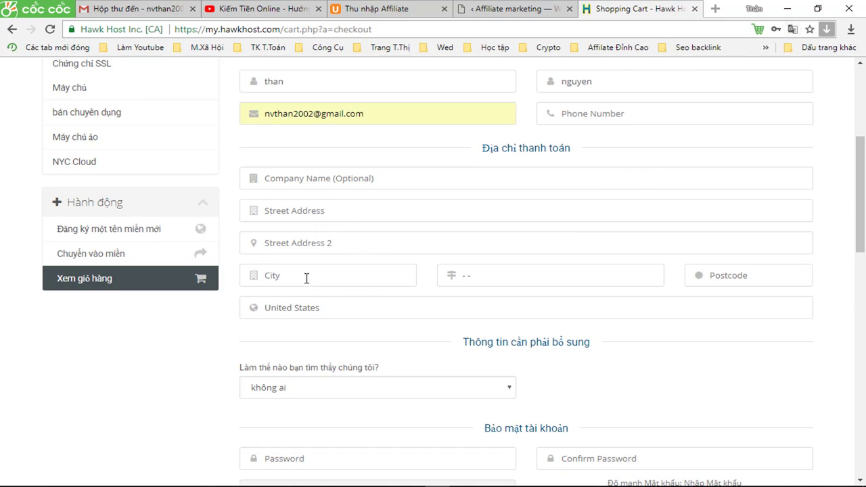
Browse the billing State dropdown's list of US states.
left_click(744, 275)
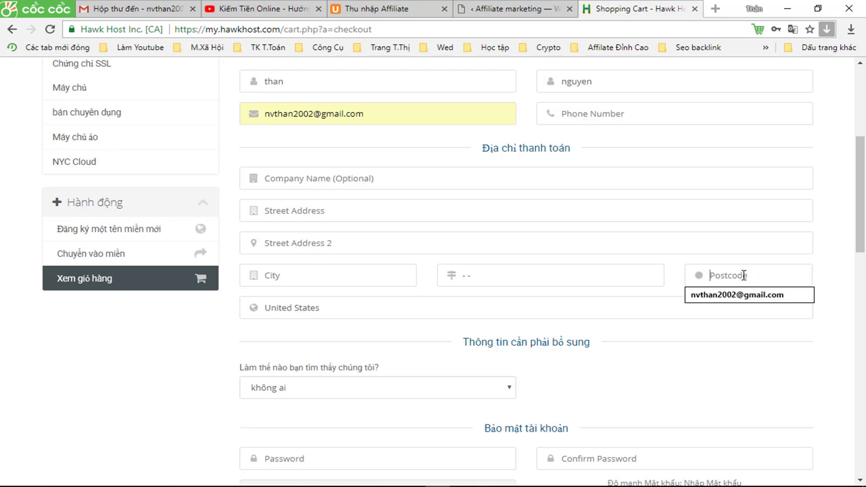
left_click(514, 283)
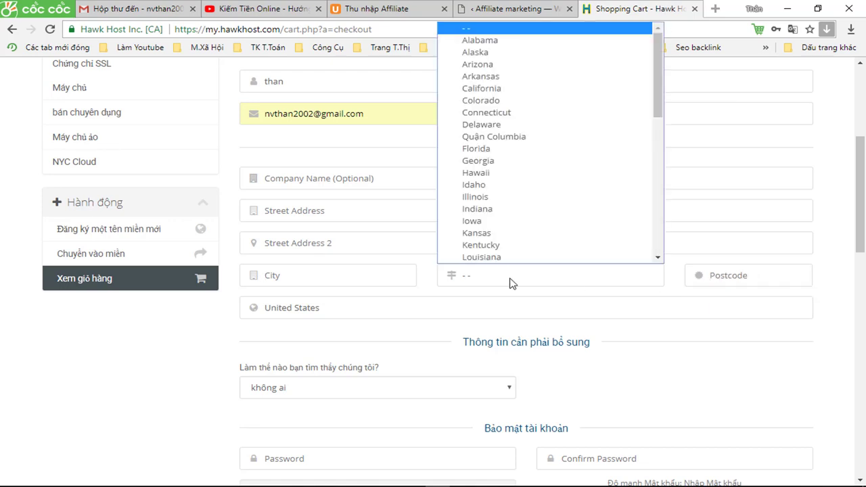
left_click(511, 283)
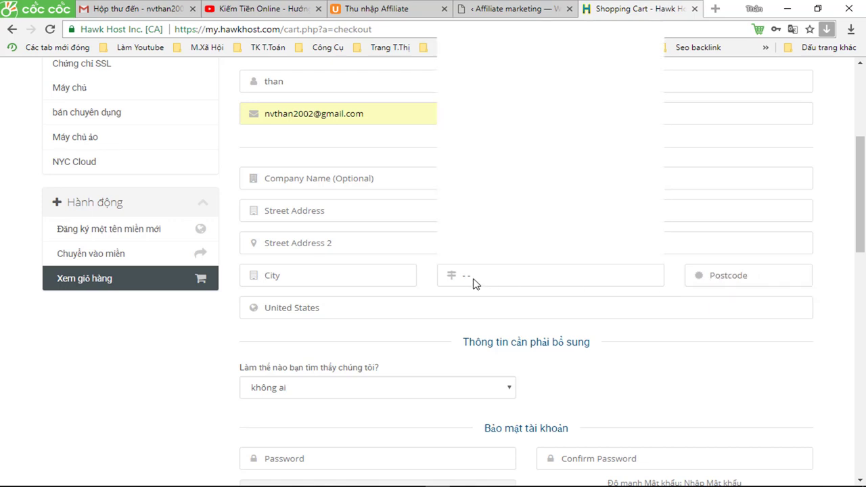
left_click(476, 283)
scroll(481, 223, "down", 1)
scroll(494, 231, "down", 5)
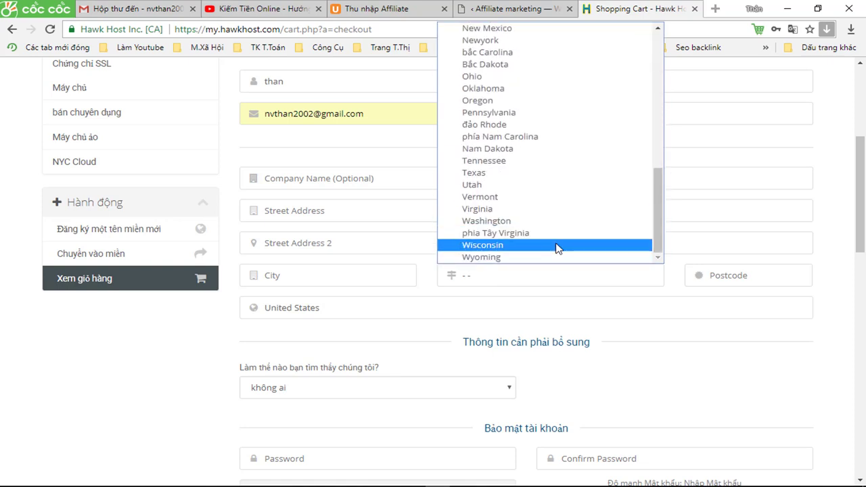
scroll(529, 248, "up", 4)
scroll(528, 248, "up", 3)
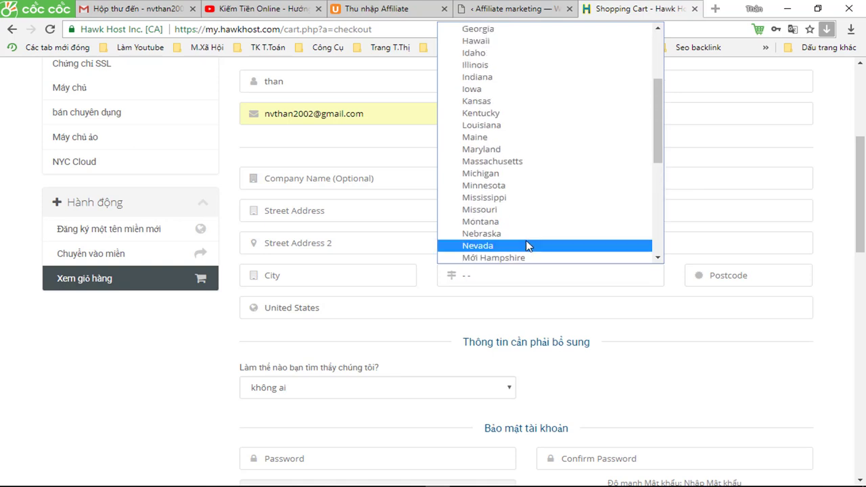
scroll(531, 240, "up", 4)
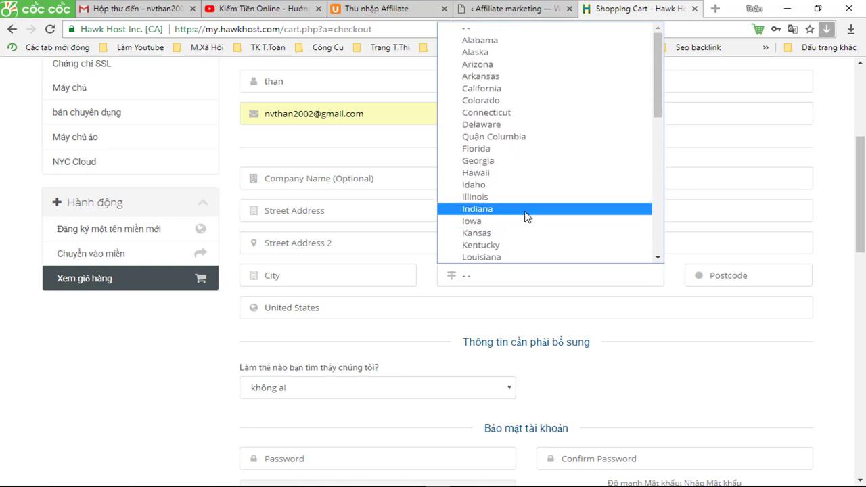
scroll(523, 188, "down", 10)
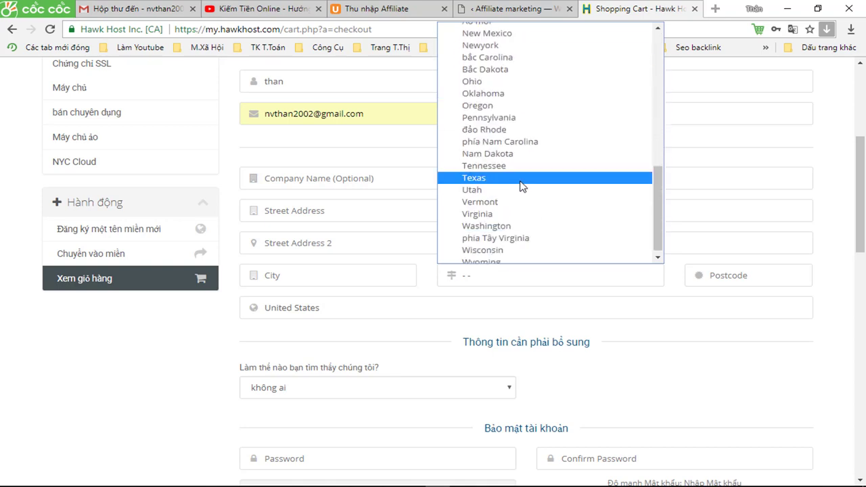
scroll(518, 161, "up", 4)
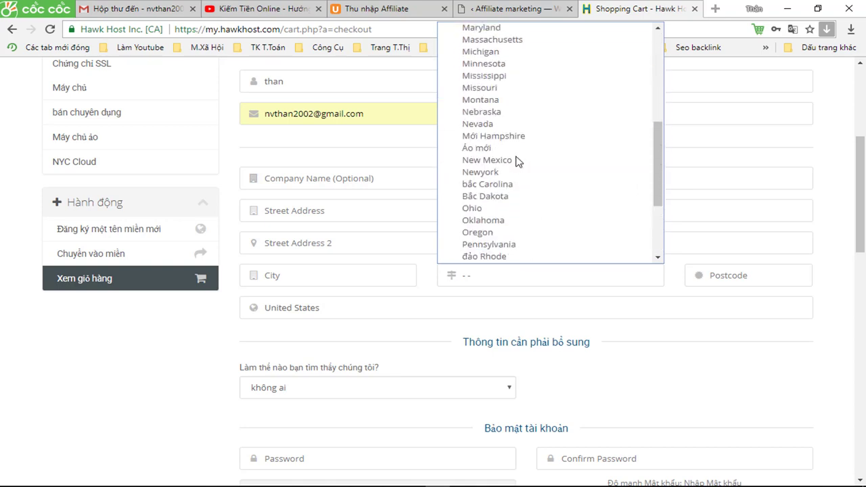
scroll(518, 161, "down", 4)
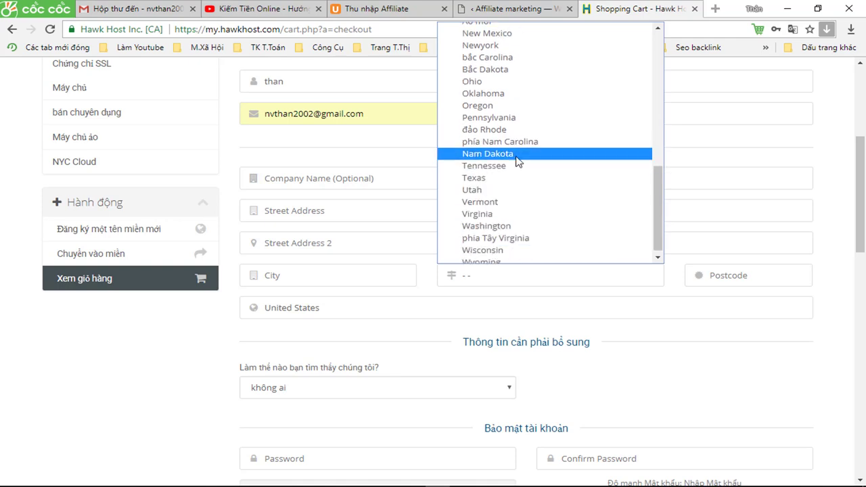
scroll(518, 161, "down", 1)
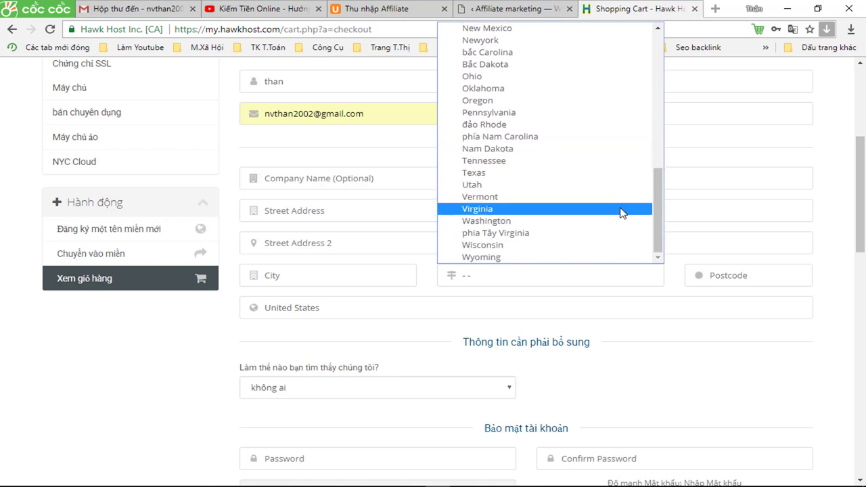
left_click(657, 29)
left_click(657, 29)
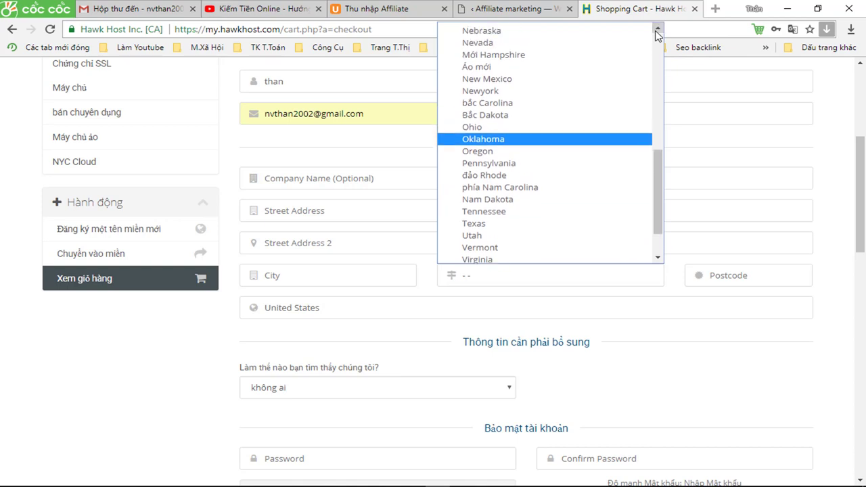
left_click(657, 30)
scroll(657, 34, "up", 4)
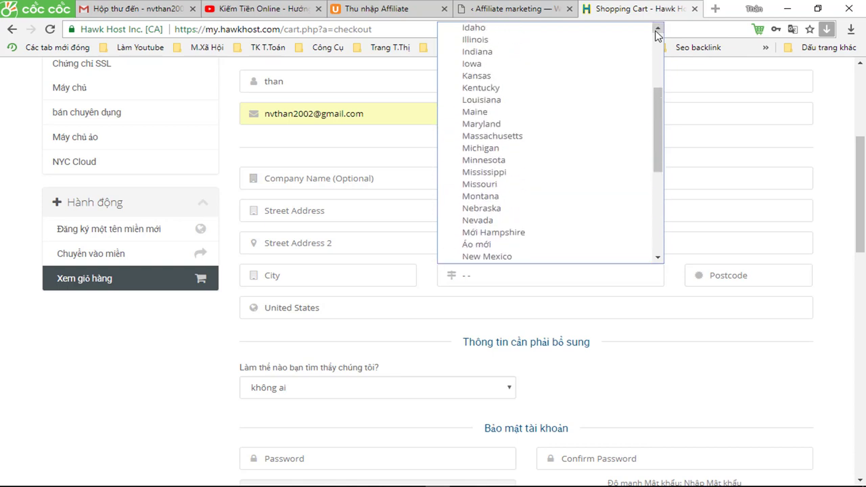
scroll(657, 34, "up", 3)
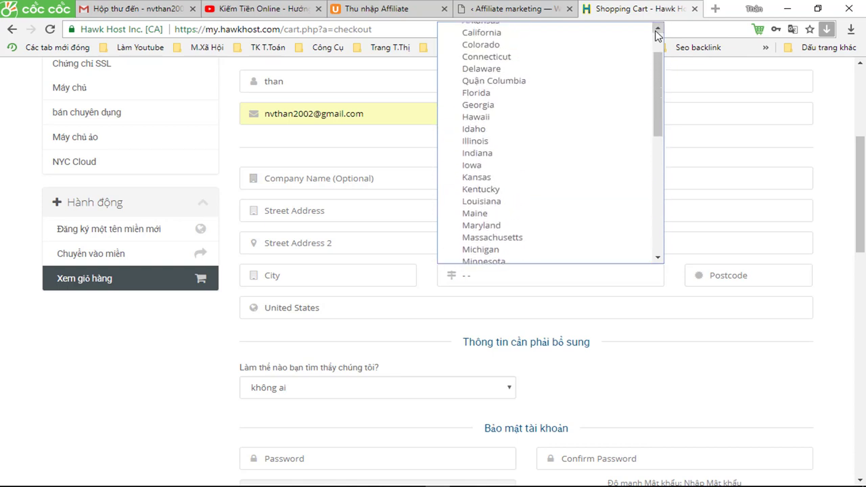
scroll(657, 34, "up", 2)
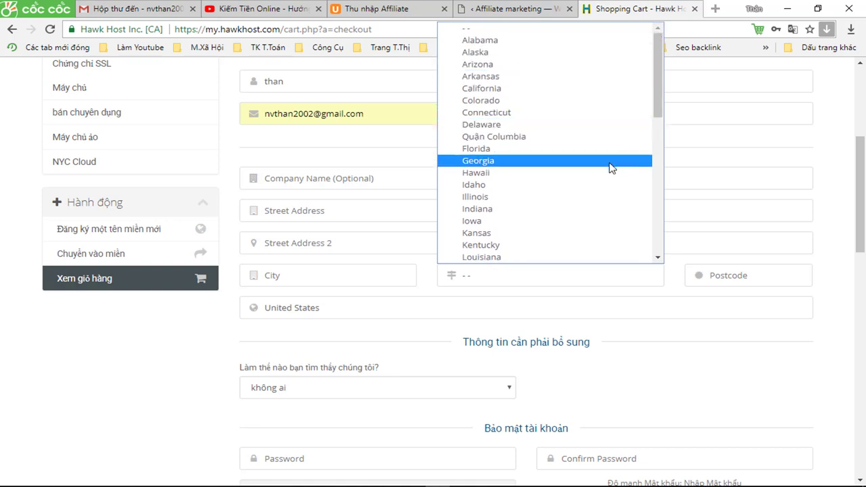
scroll(611, 192, "down", 4)
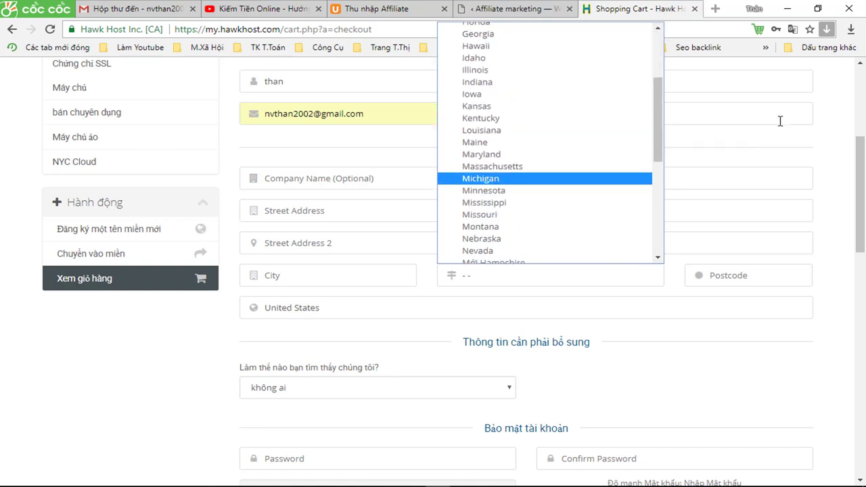
left_click(792, 29)
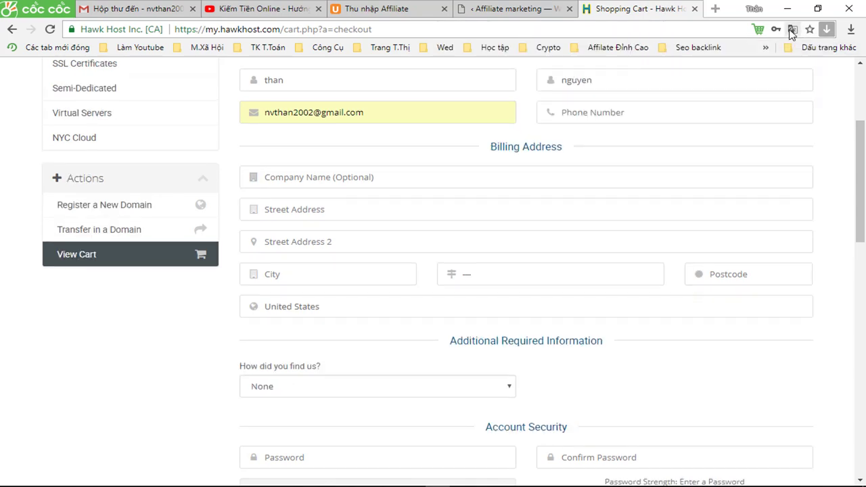
Re-translate the page and choose New Mexico as the billing state.
left_click(792, 29)
left_click(738, 100)
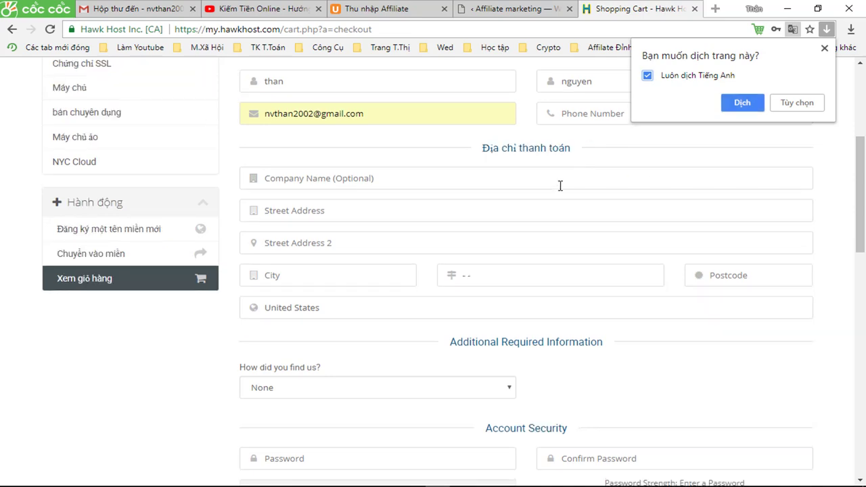
left_click(472, 283)
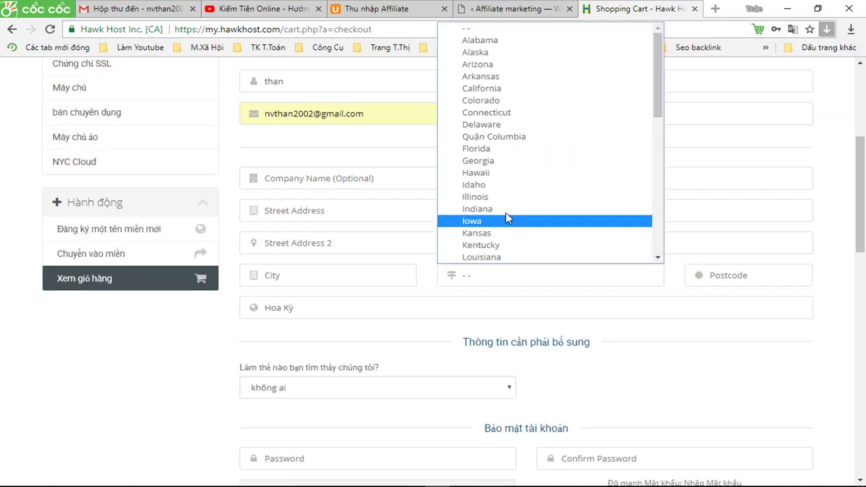
scroll(509, 205, "down", 4)
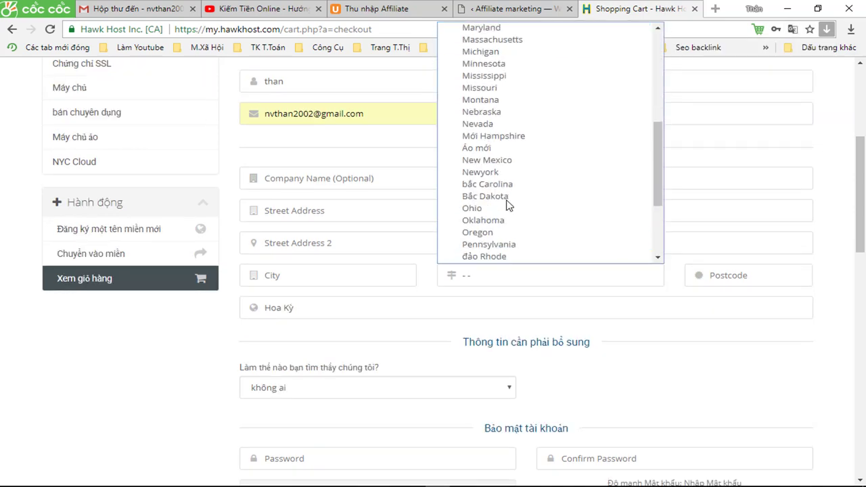
scroll(509, 206, "down", 3)
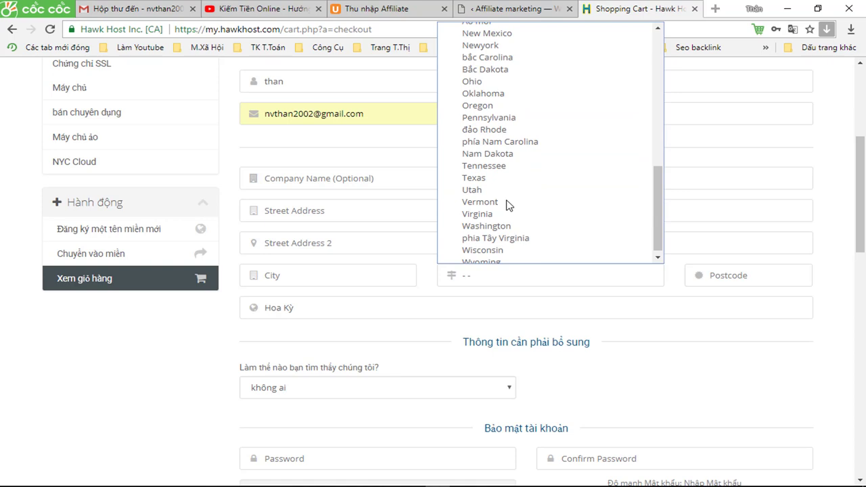
scroll(509, 206, "down", 1)
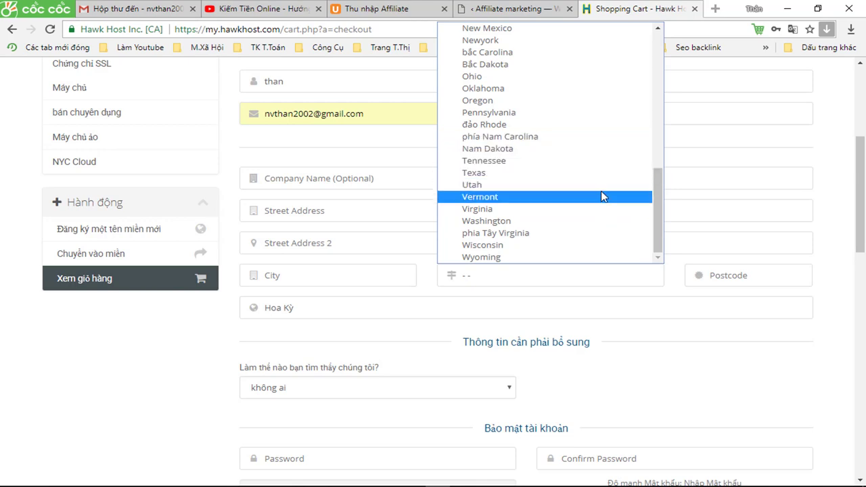
left_click(658, 29)
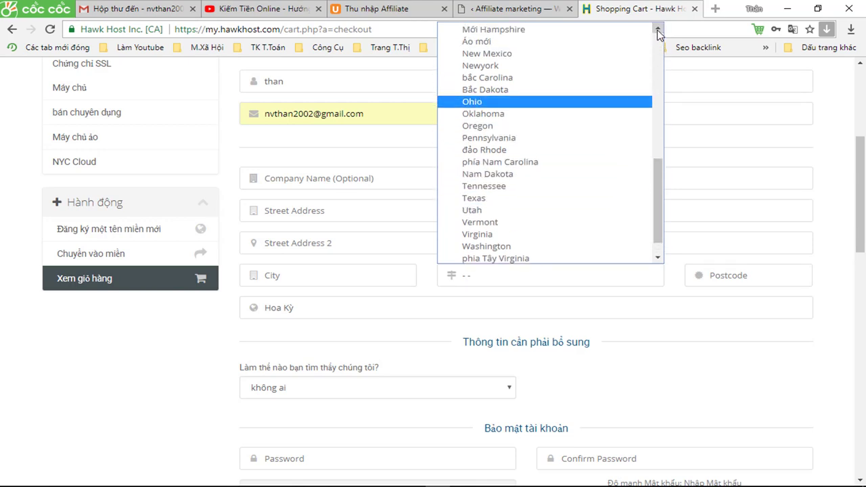
left_click(657, 29)
left_click(658, 29)
left_click(658, 29)
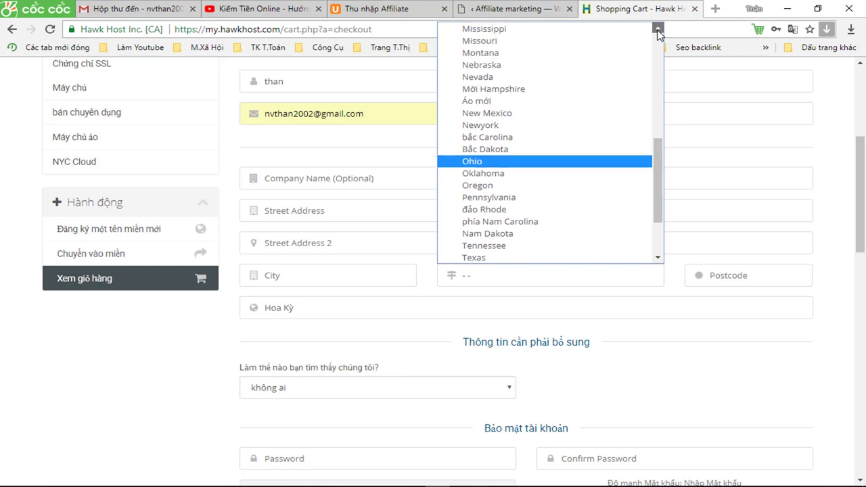
left_click(658, 29)
left_click(657, 29)
left_click(658, 29)
left_click(658, 30)
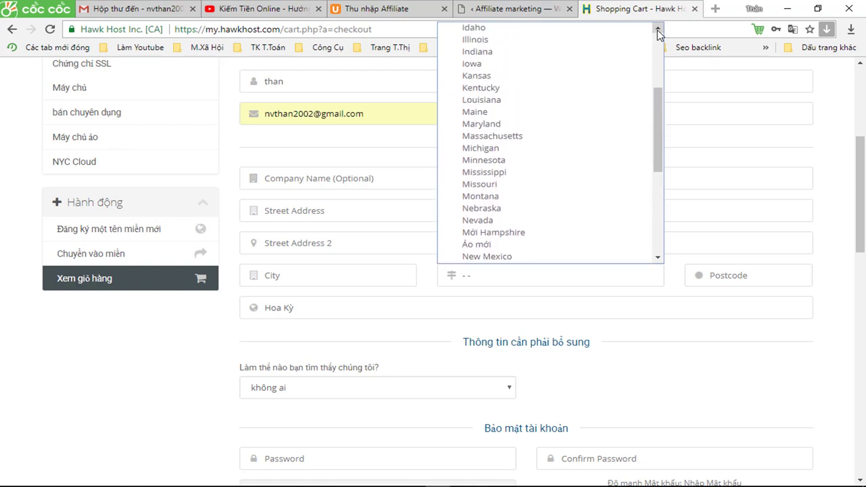
left_click(657, 29)
left_click(658, 29)
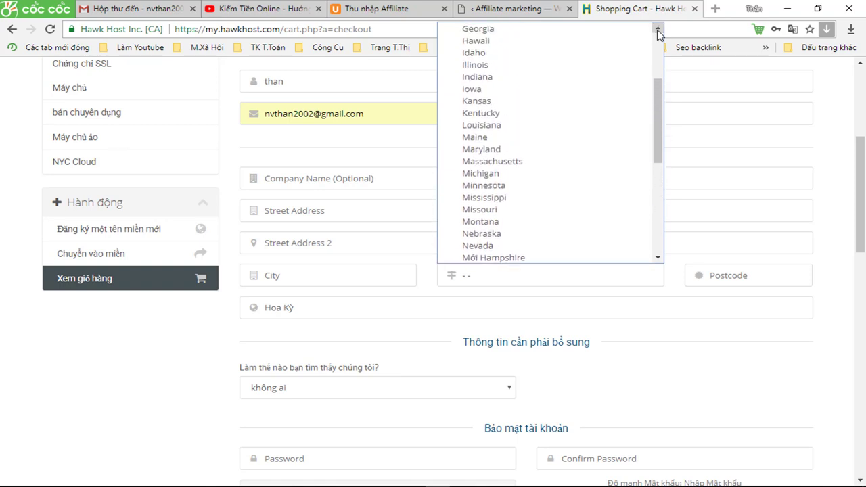
left_click(658, 29)
left_click(658, 29)
left_click(657, 29)
left_click(657, 30)
left_click(657, 30)
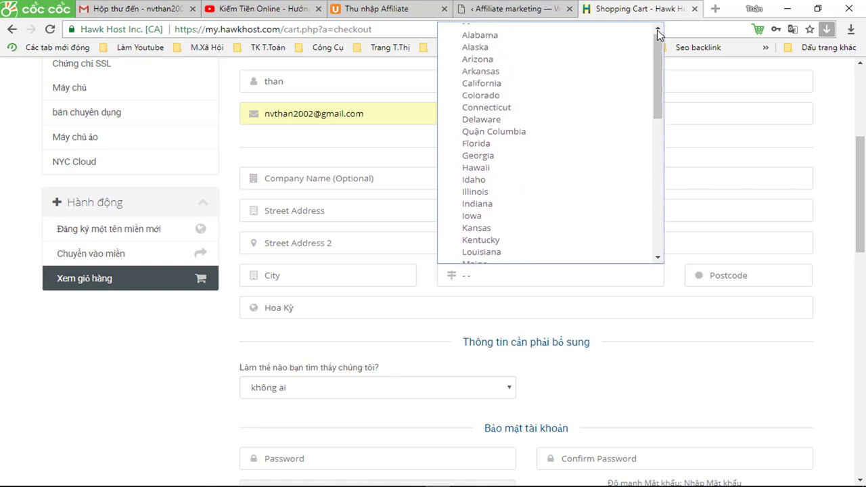
left_click(658, 30)
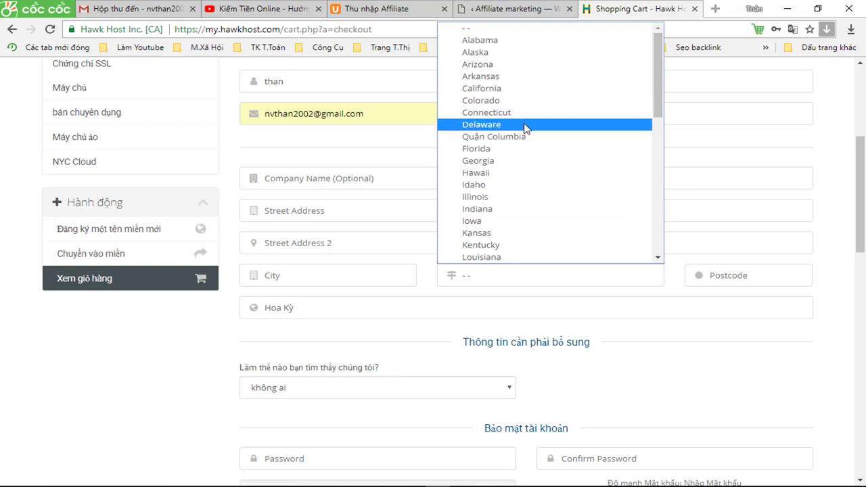
scroll(504, 112, "down", 10)
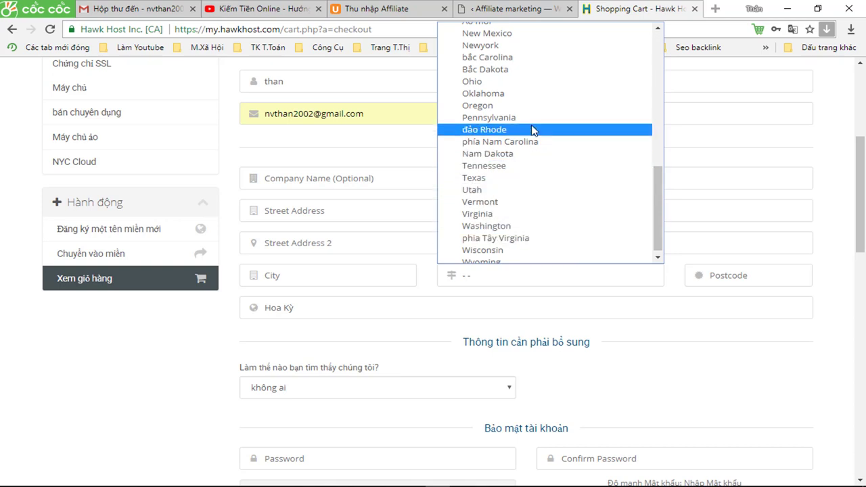
left_click(527, 41)
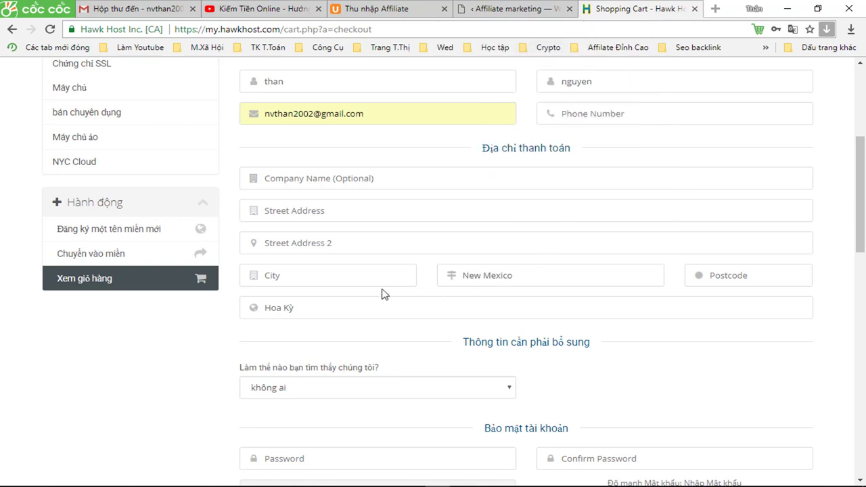
Autofill the city with the saved Bình Dương address and keep 'không ai' as the referral answer.
left_click(321, 271)
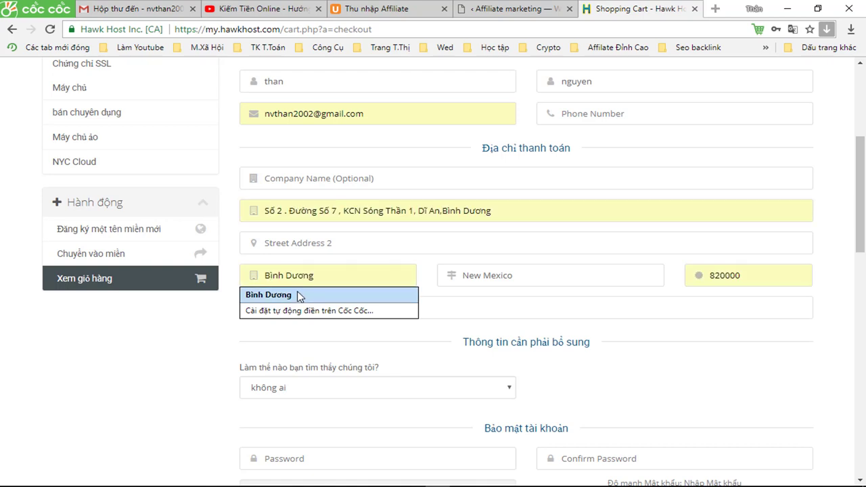
left_click(328, 293)
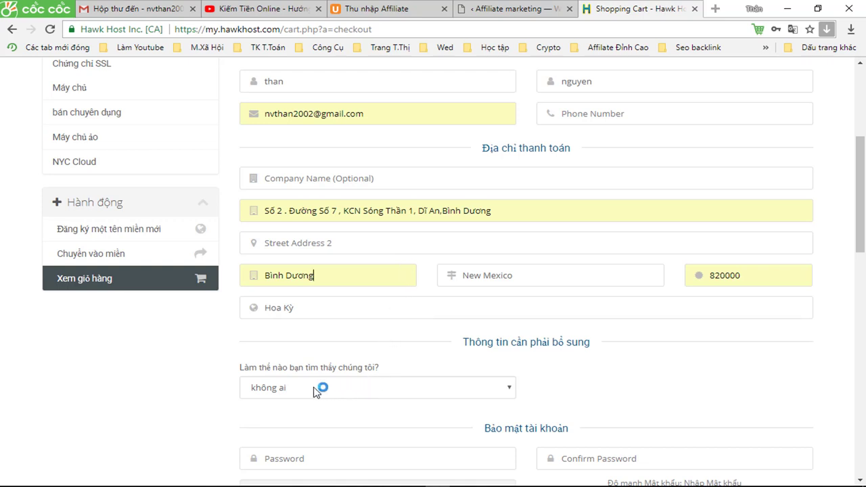
left_click(370, 386)
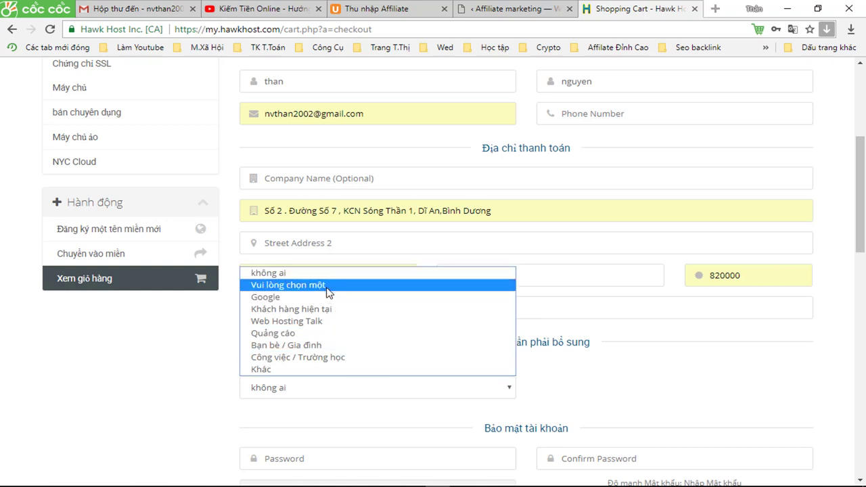
left_click(193, 342)
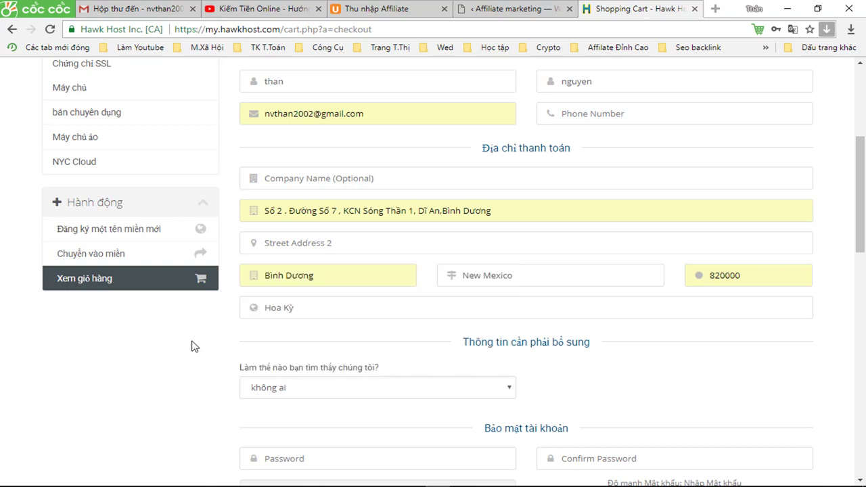
Select PayPal as the payment method, with the total still $3.74 USD.
scroll(480, 375, "down", 2)
left_click(343, 332)
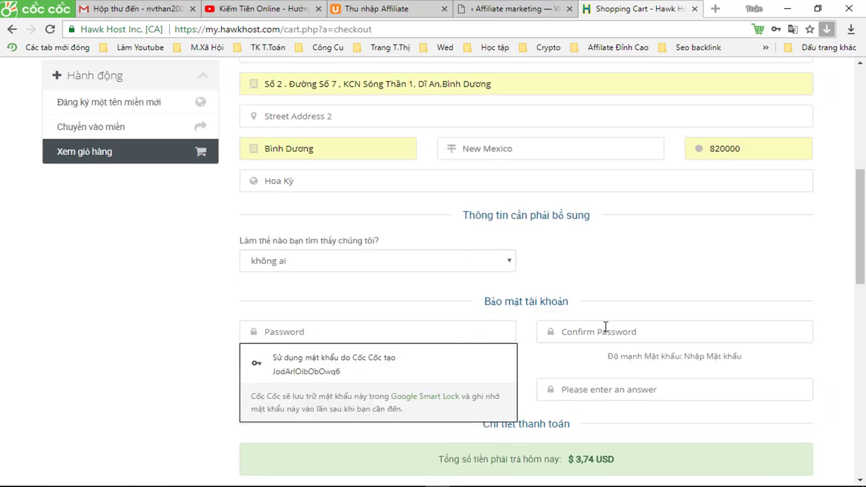
left_click(605, 329)
left_click(347, 330)
scroll(595, 332, "down", 1)
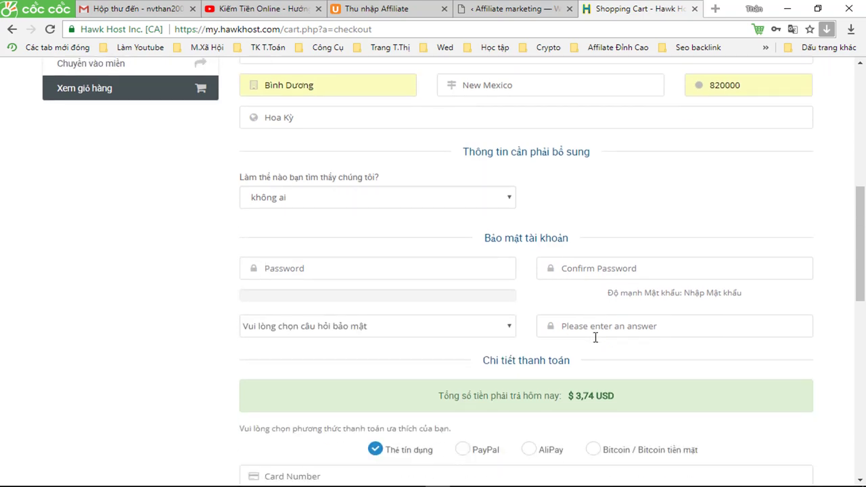
scroll(595, 337, "down", 1)
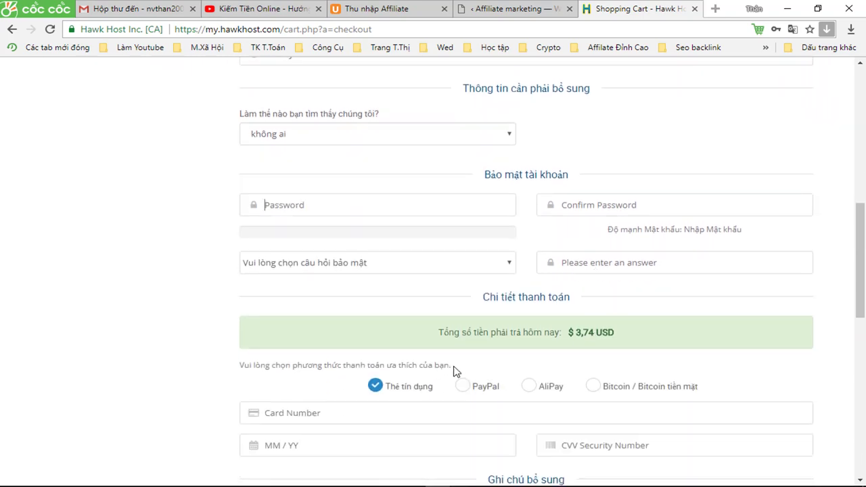
scroll(460, 375, "down", 1)
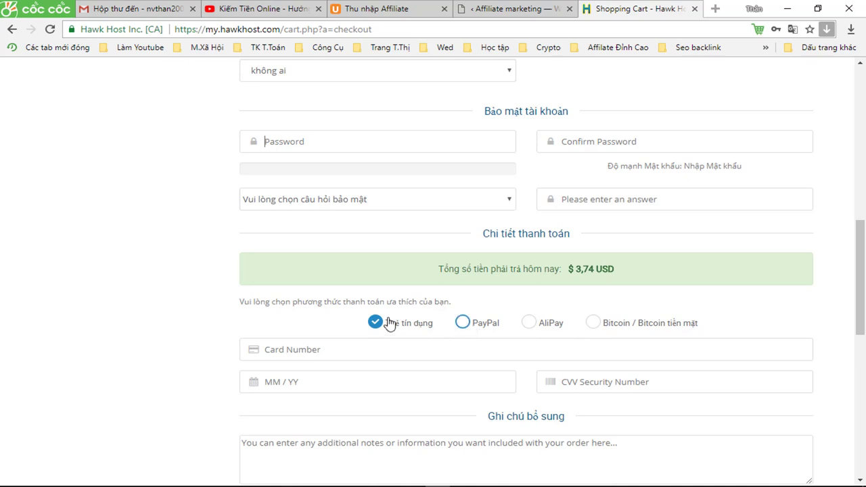
left_click(463, 325)
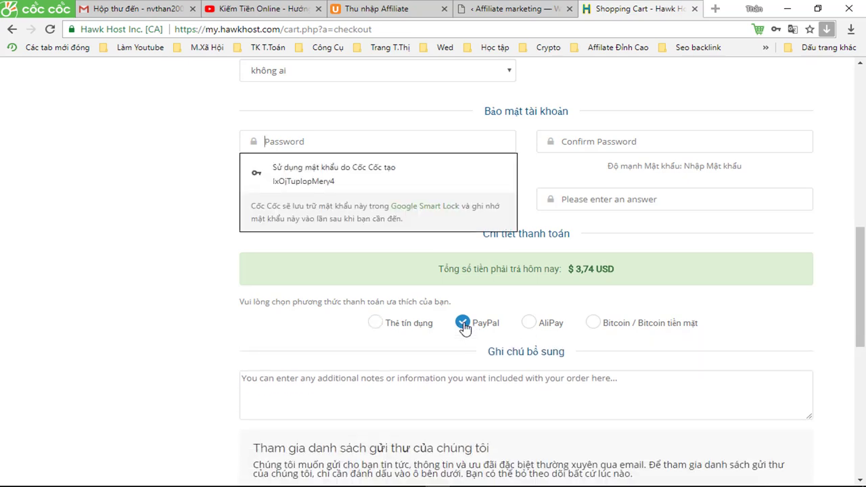
scroll(487, 304, "up", 7)
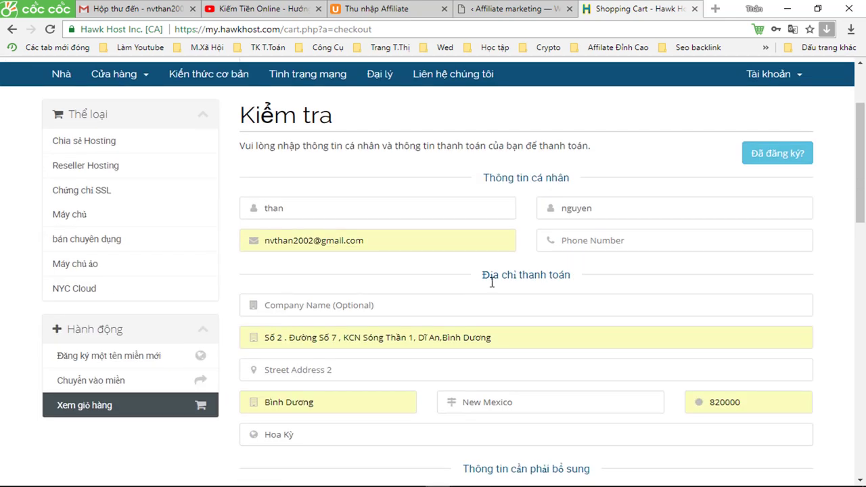
Go to Portal Home, then choose Đăng nhập from the Tài khoản menu.
scroll(518, 288, "up", 1)
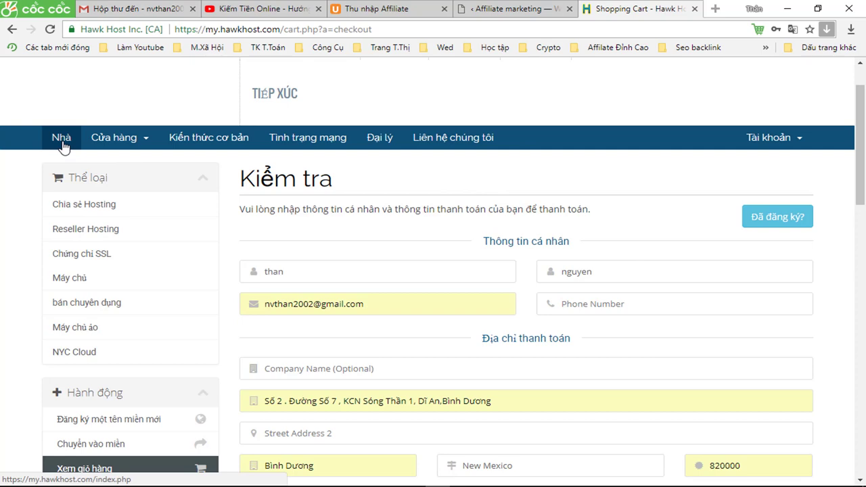
left_click(61, 142)
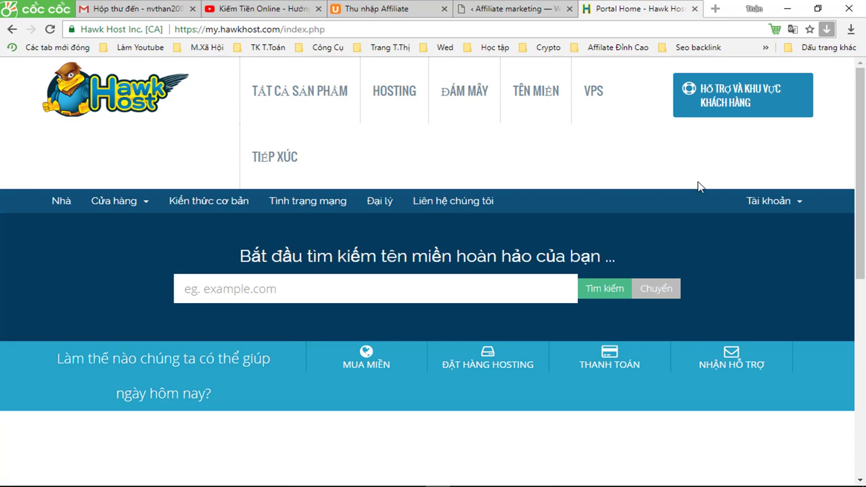
left_click(771, 209)
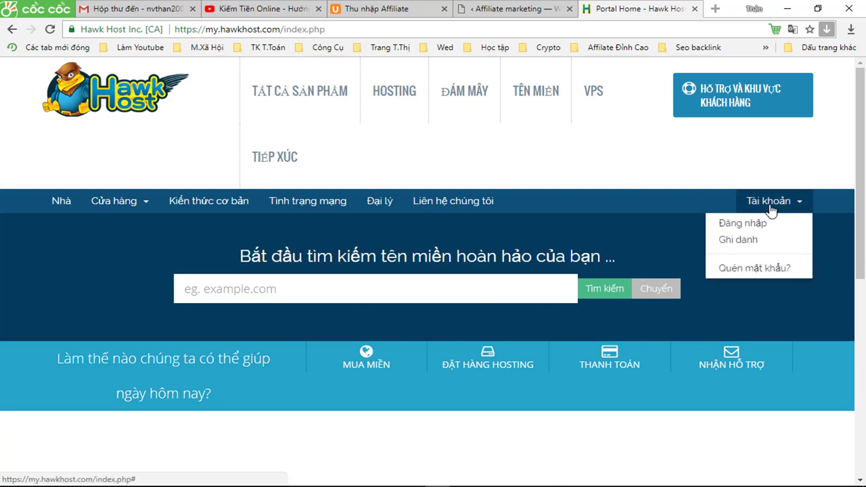
left_click(741, 226)
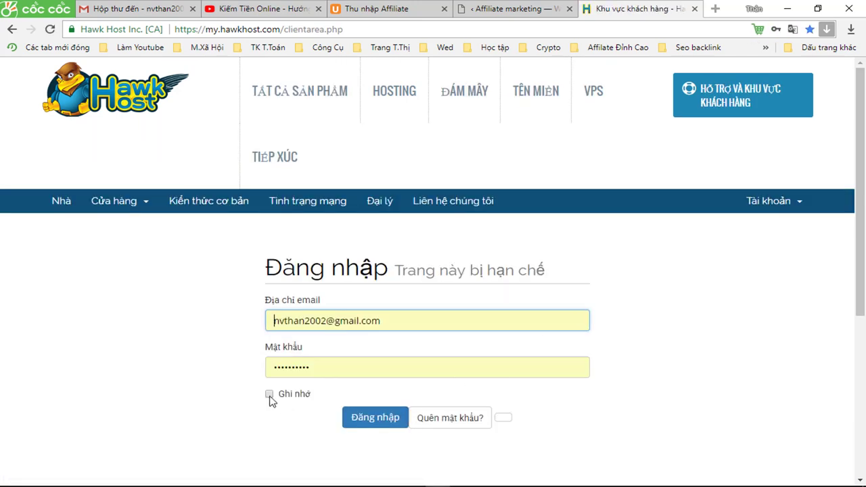
Log in to the Hawk Host client area with 'remember me' ticked.
left_click(270, 394)
left_click(373, 420)
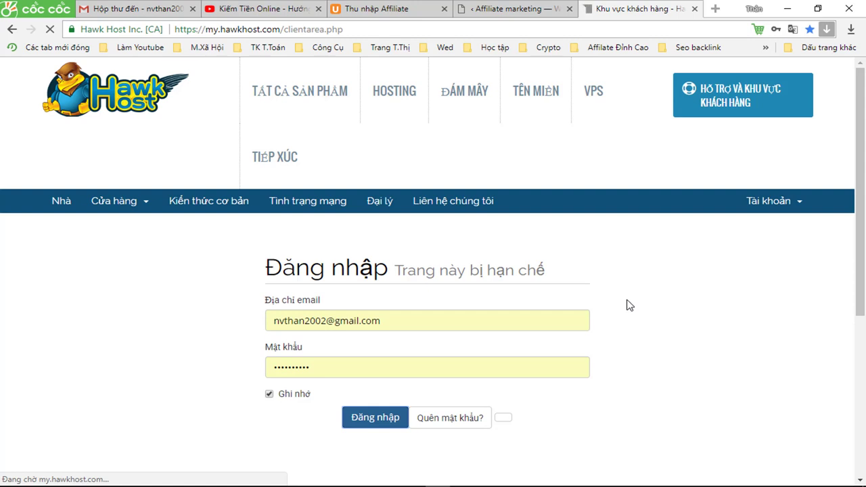
left_click(392, 326)
left_click(359, 365)
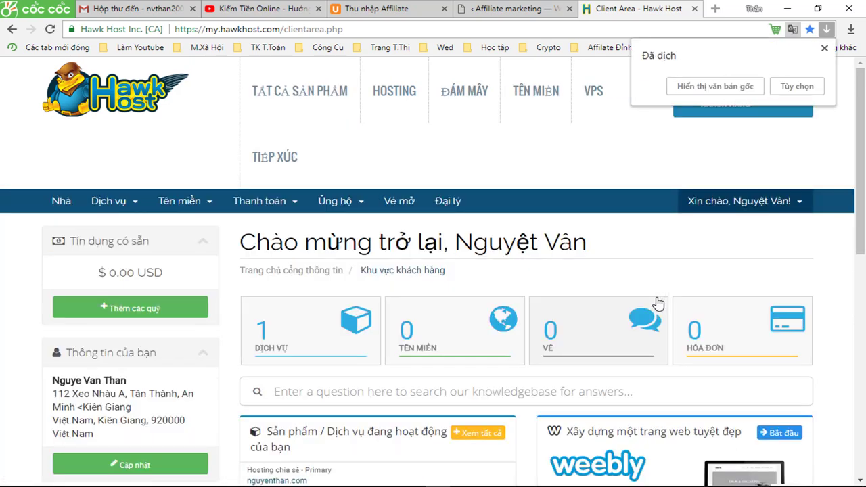
Review the client area's active hosting service in original English, then return to the affiliate editor.
scroll(652, 304, "down", 1)
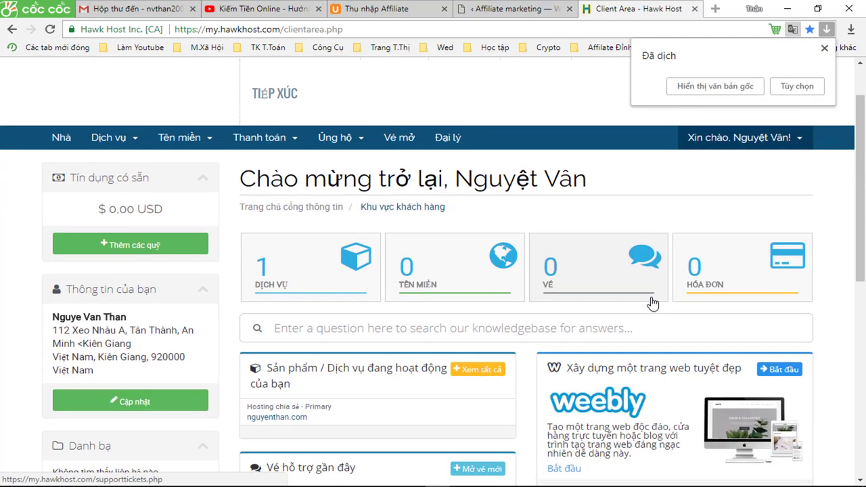
scroll(652, 303, "down", 1)
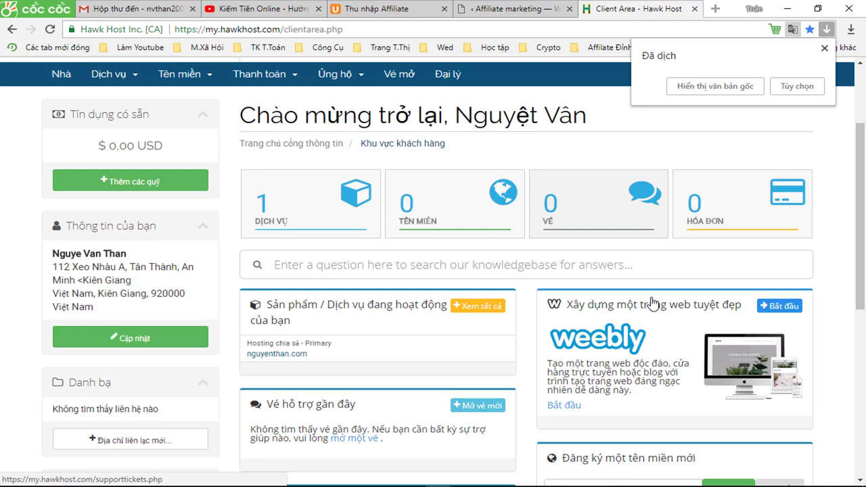
scroll(652, 303, "down", 2)
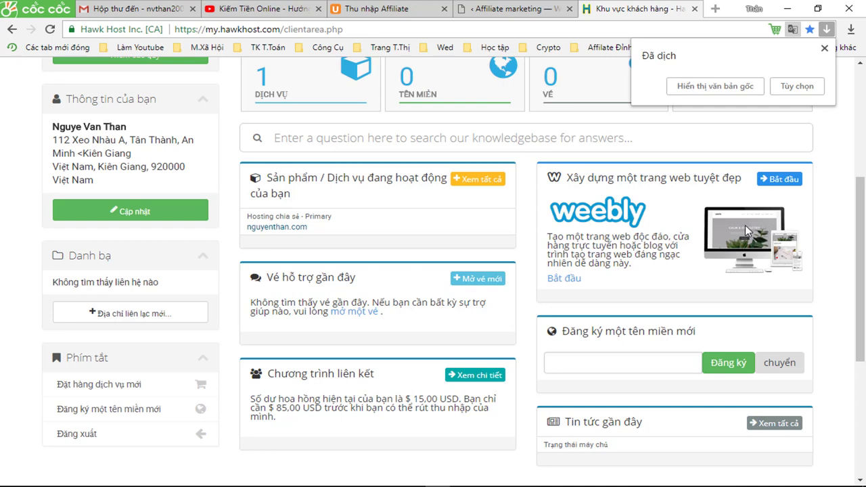
scroll(745, 224, "down", 1)
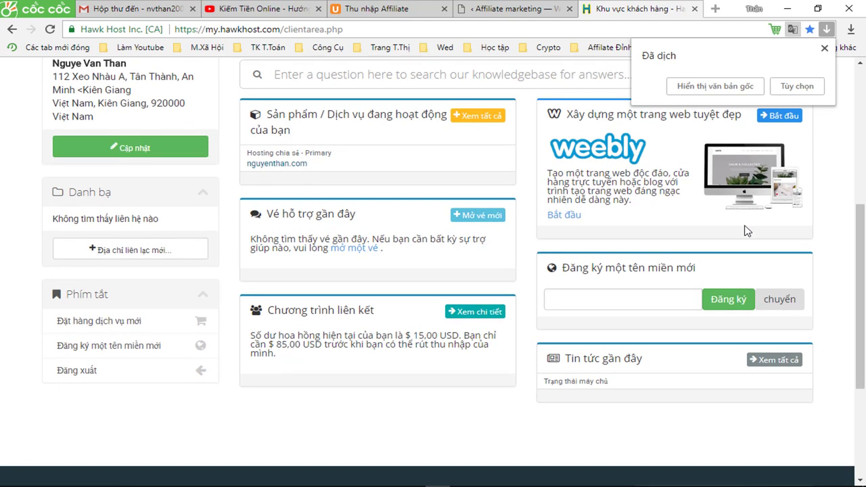
scroll(746, 231, "down", 1)
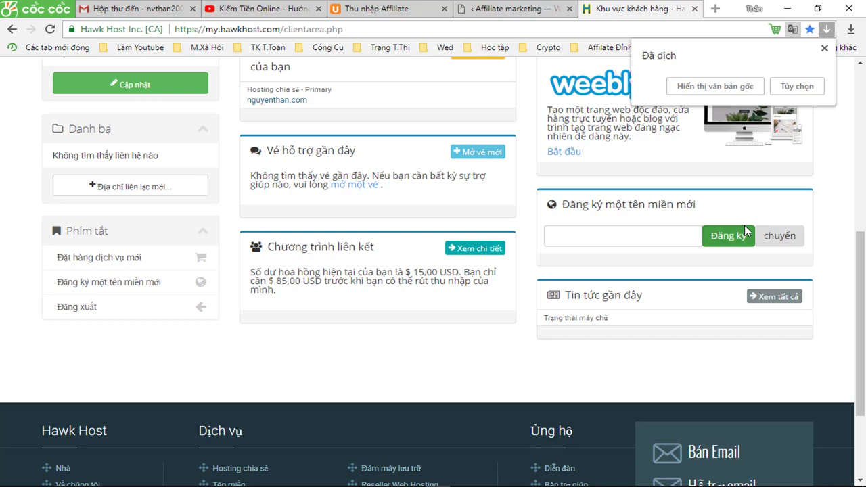
scroll(744, 226, "up", 3)
scroll(745, 231, "up", 2)
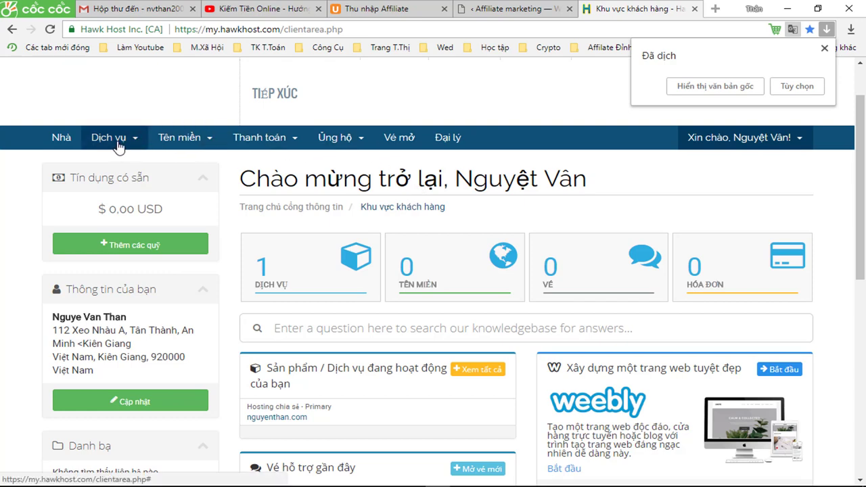
left_click(713, 86)
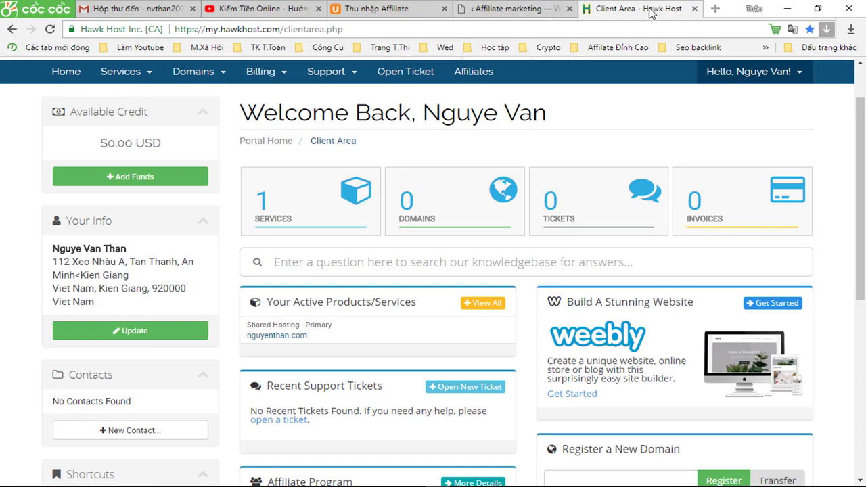
left_click(521, 10)
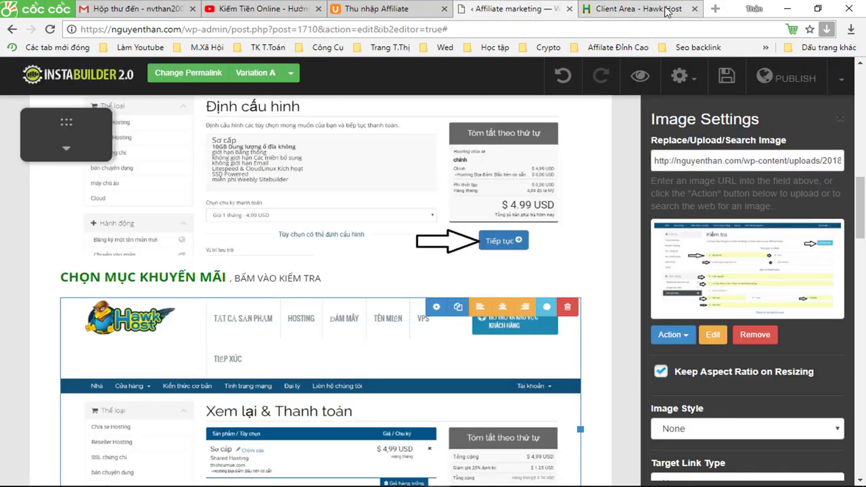
Load nguyenthan.com/hosting in a new tab and start a hosting order from the homepage.
left_click(667, 10)
left_click(716, 9)
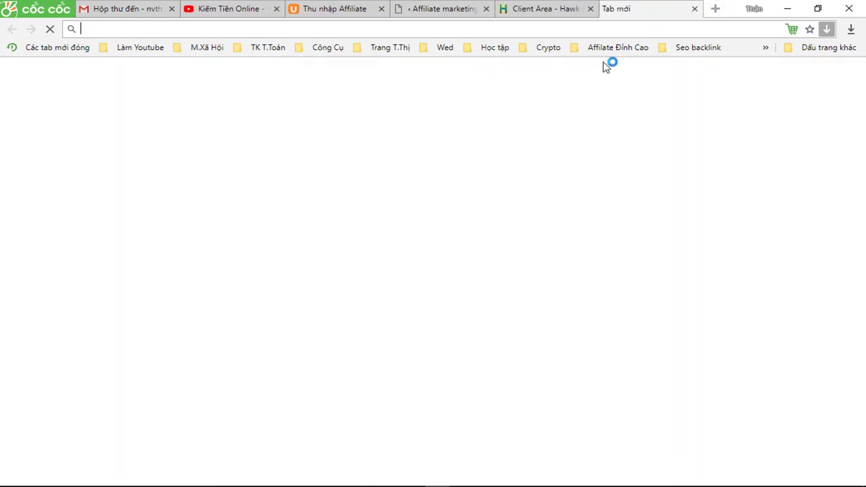
type("nguyenthan.com/hosting")
key("Return")
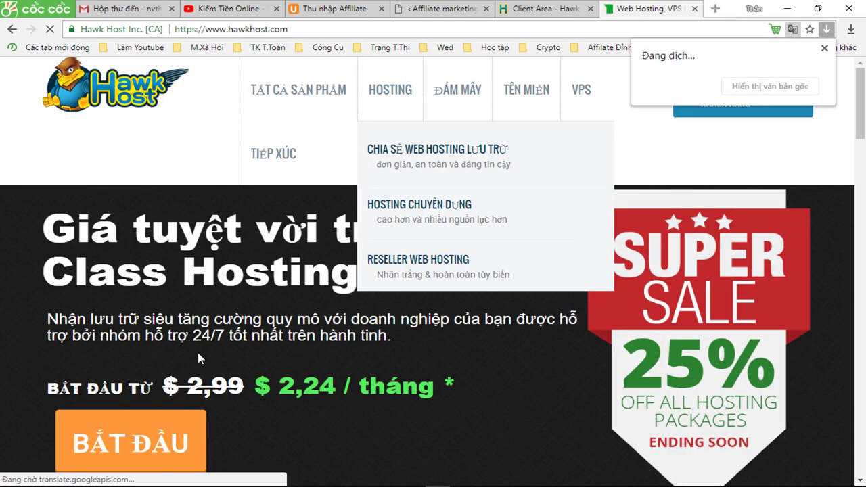
scroll(169, 366, "down", 1)
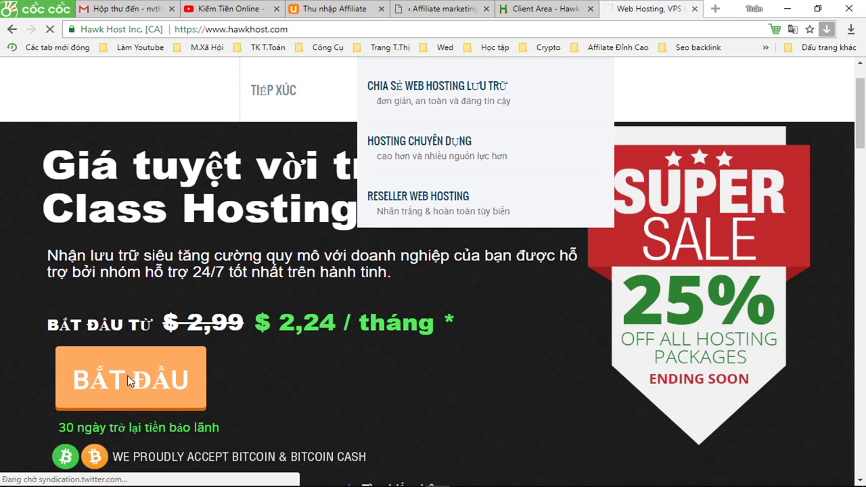
left_click(128, 376)
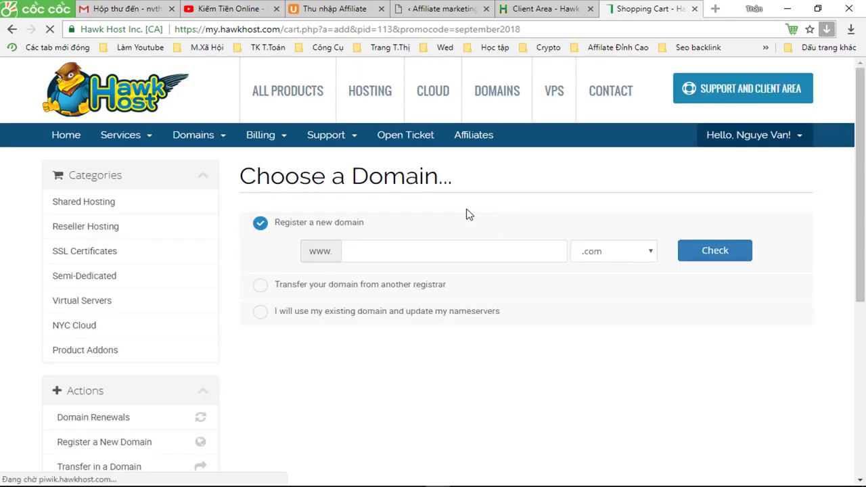
Use the existing domain divisthan.us for the Primary shared hosting order.
left_click(391, 319)
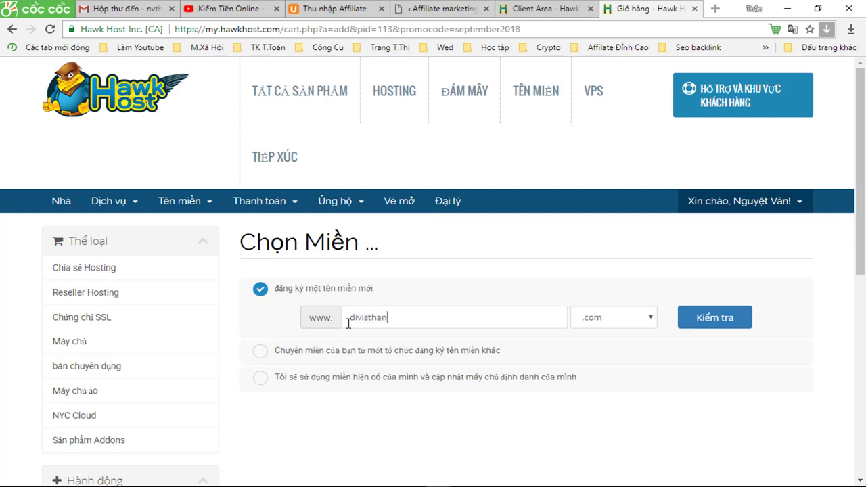
left_click(602, 322)
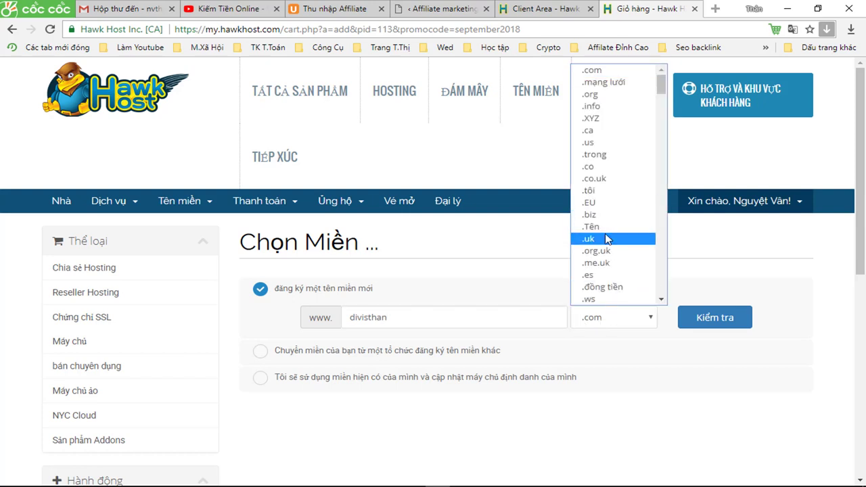
left_click(592, 324)
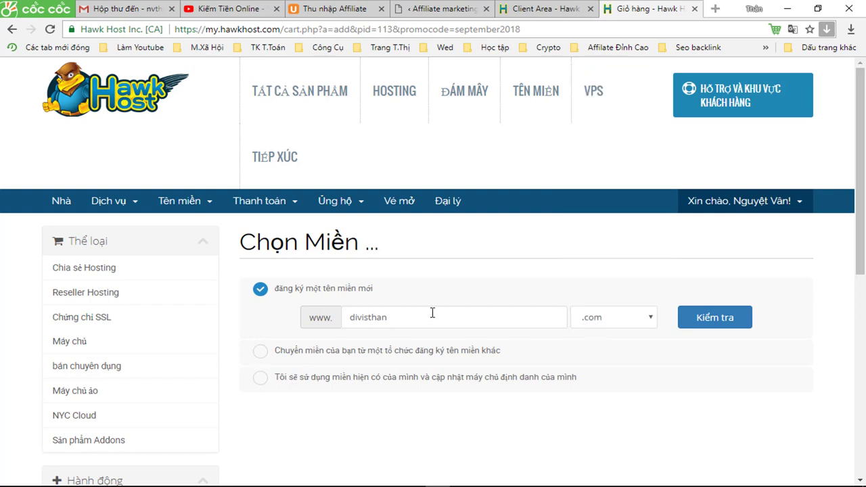
left_click(259, 378)
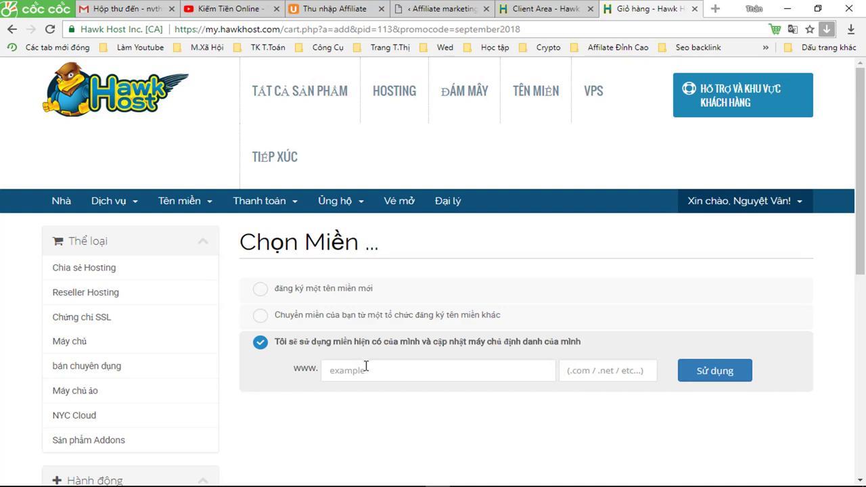
type("divisthan")
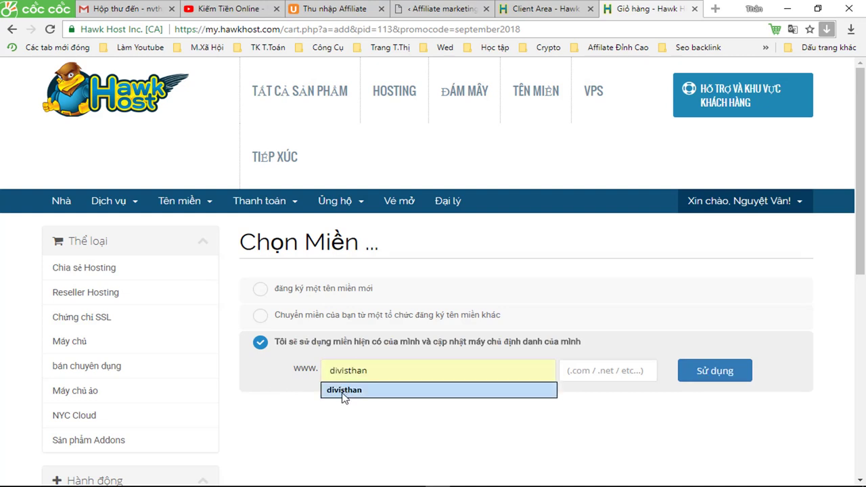
left_click(347, 391)
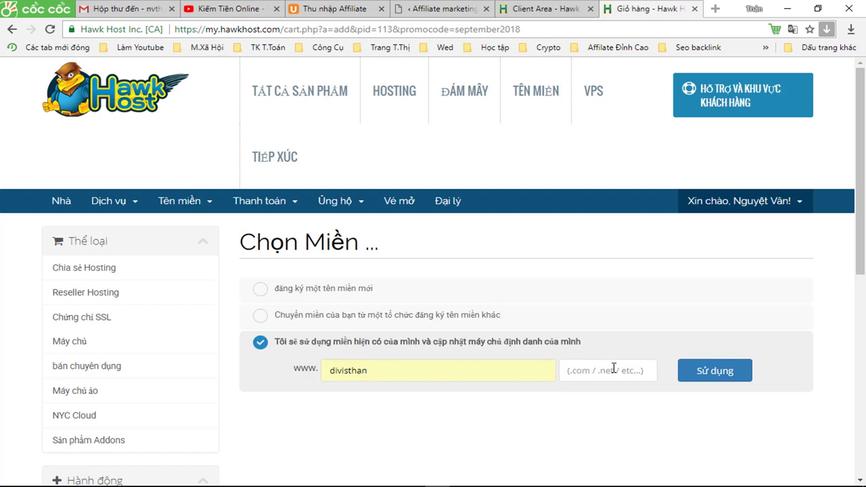
left_click(614, 369)
type("us")
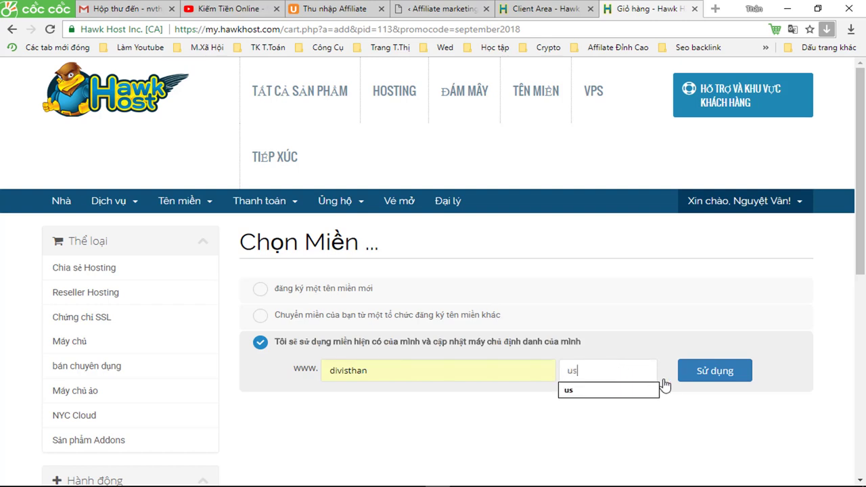
left_click(699, 374)
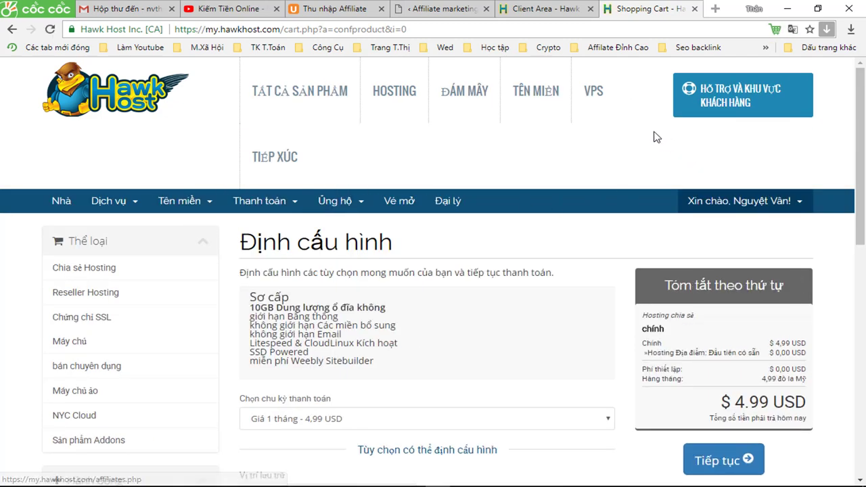
Continue through the cart review to checkout and select PayPal for the $3.74 order.
left_click(709, 463)
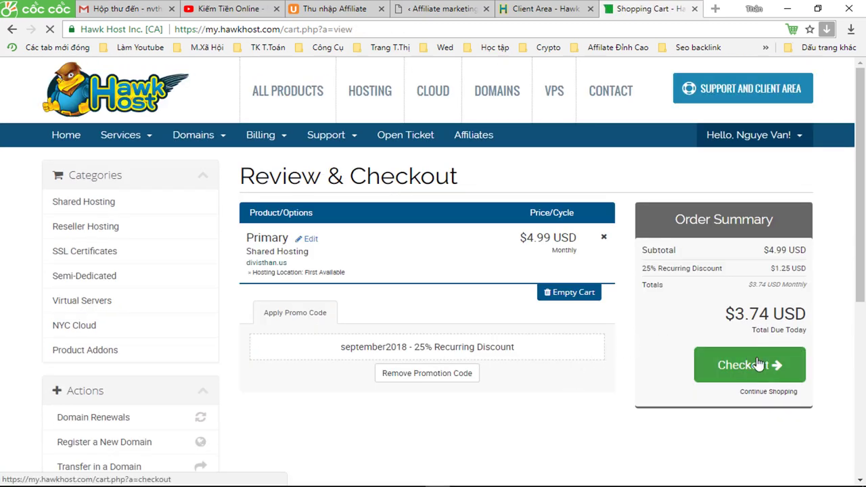
scroll(497, 387, "down", 1)
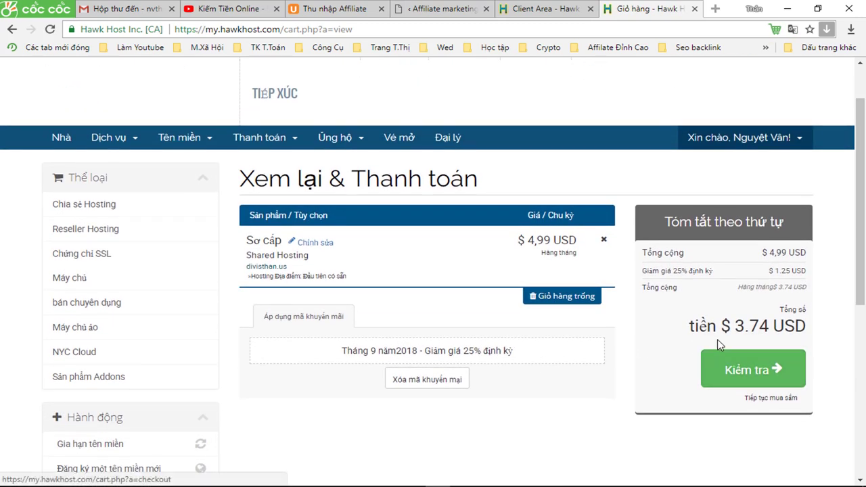
left_click(747, 377)
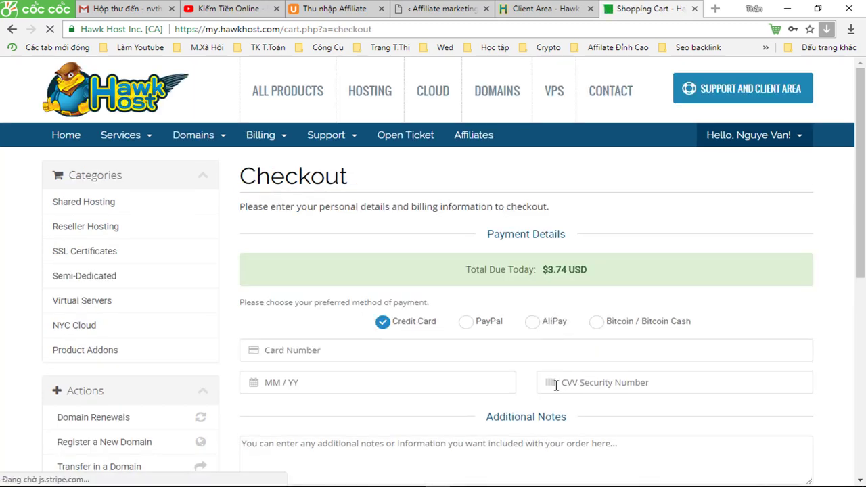
scroll(555, 382, "down", 1)
scroll(543, 381, "down", 3)
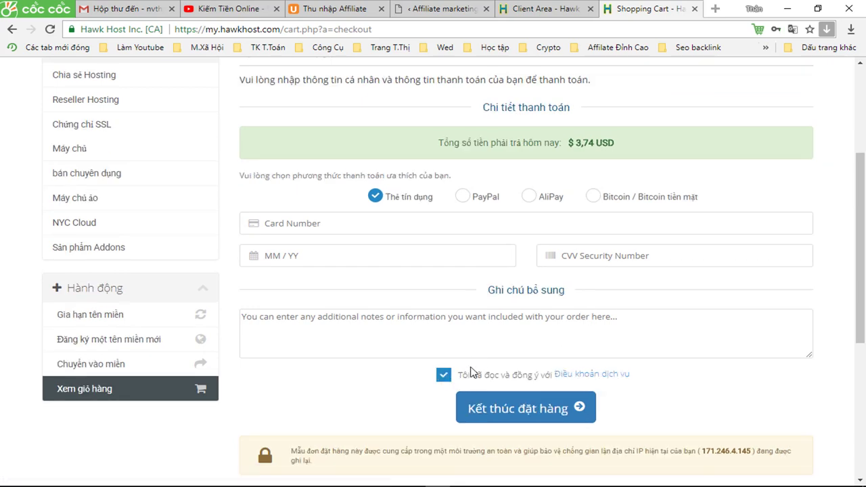
left_click(463, 196)
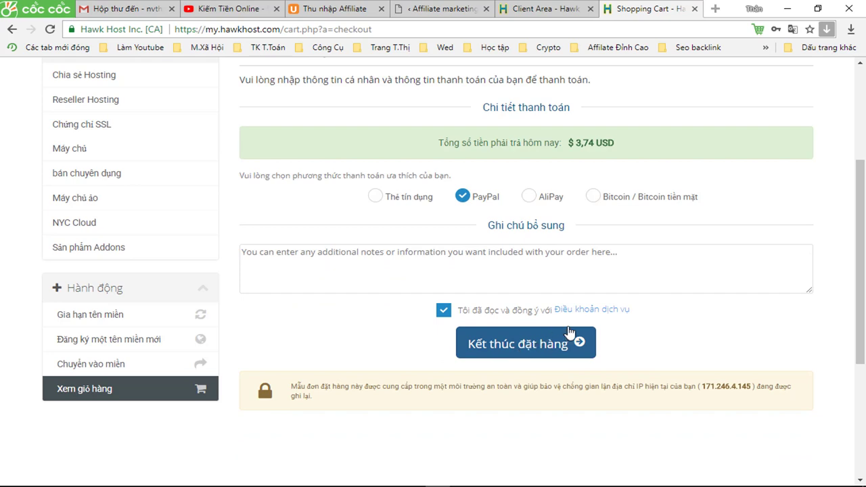
scroll(575, 328, "up", 1)
scroll(576, 325, "down", 1)
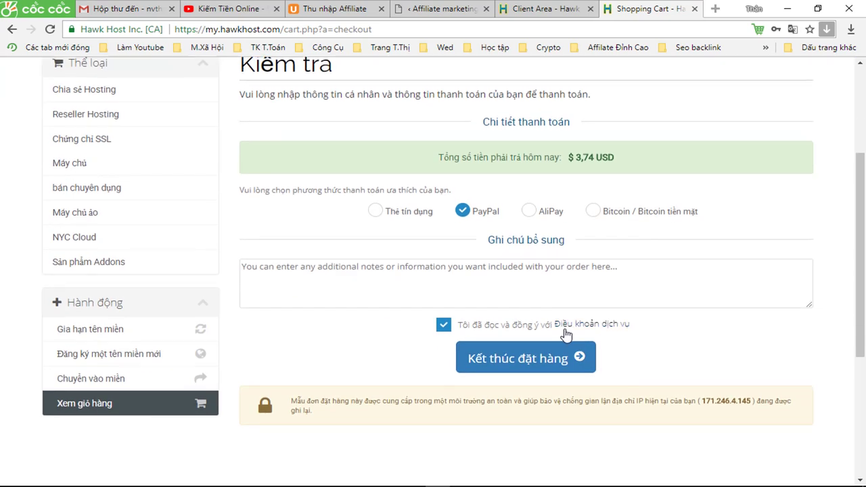
scroll(565, 328, "up", 1)
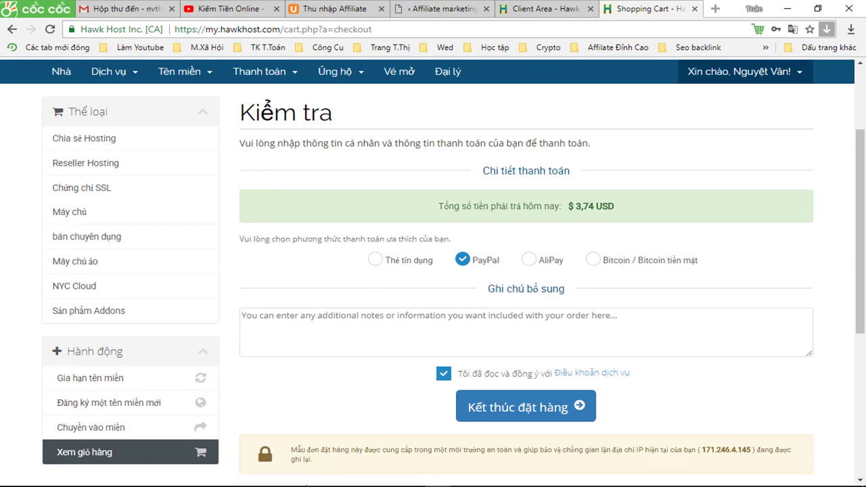
Start a screen recording and capture a screenshot of the checkout page.
left_click(338, 478)
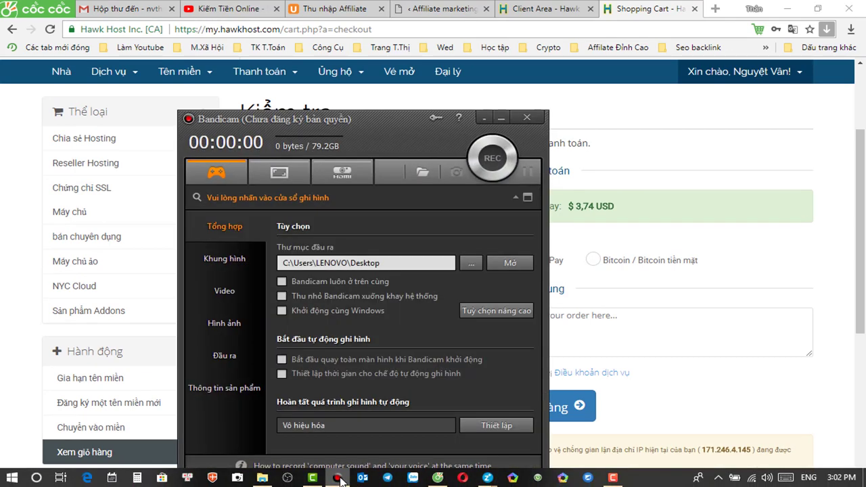
left_click(478, 151)
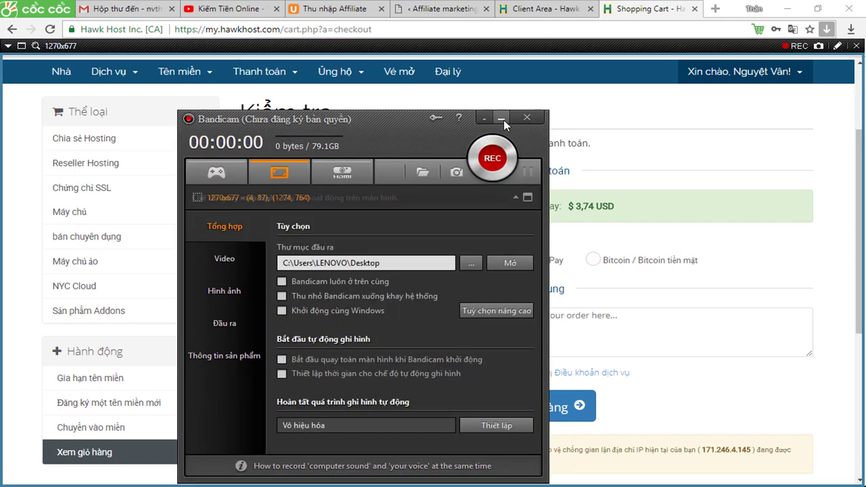
left_click(503, 120)
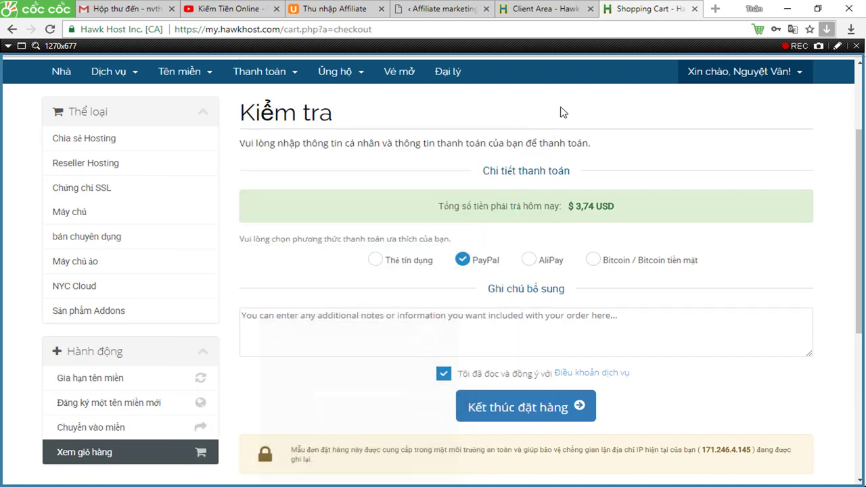
left_click(819, 45)
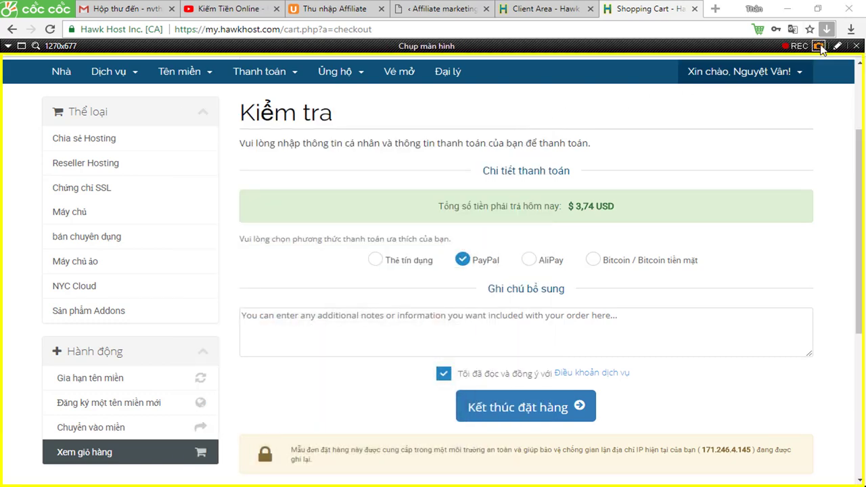
left_click(540, 416)
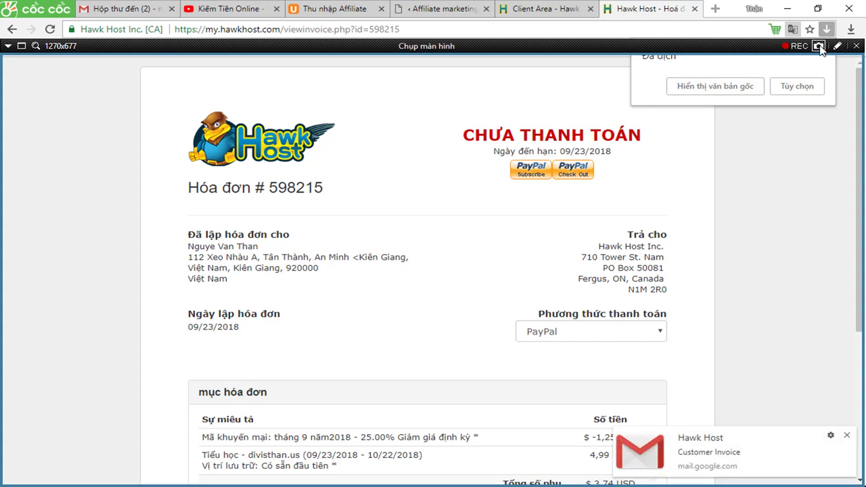
left_click(819, 47)
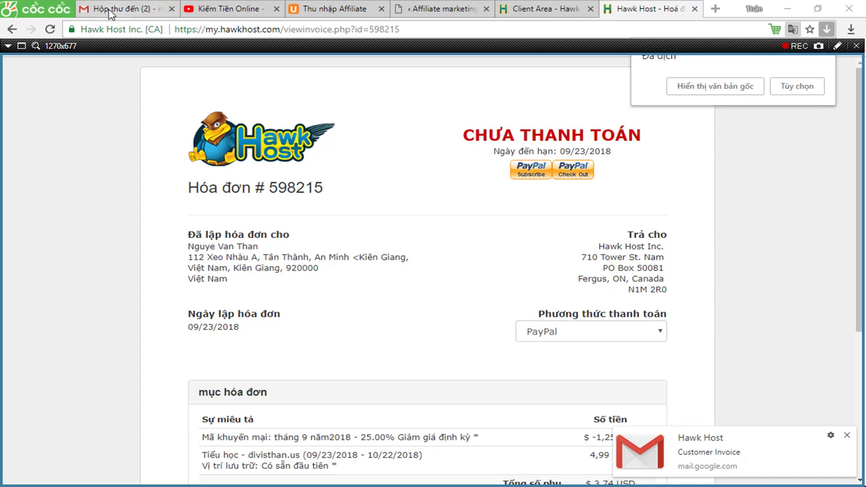
left_click_drag(111, 10, 149, 83)
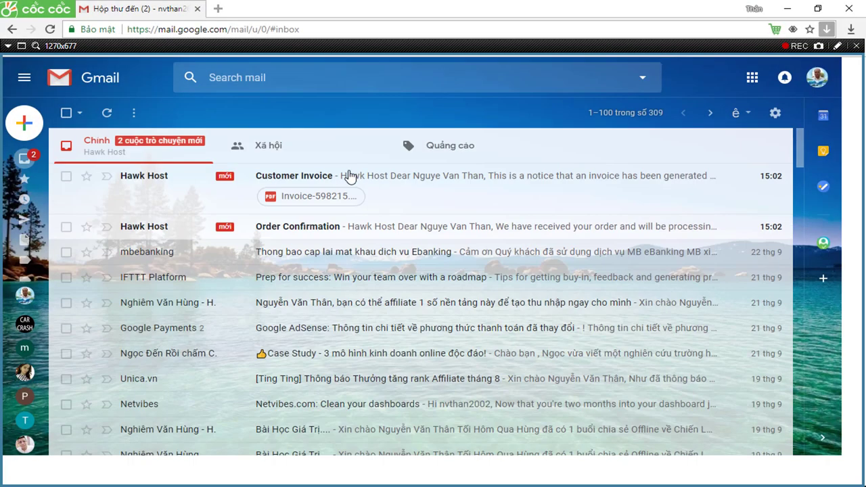
Read the Hawk Host Order Confirmation email and go back to the inbox.
left_click(149, 226)
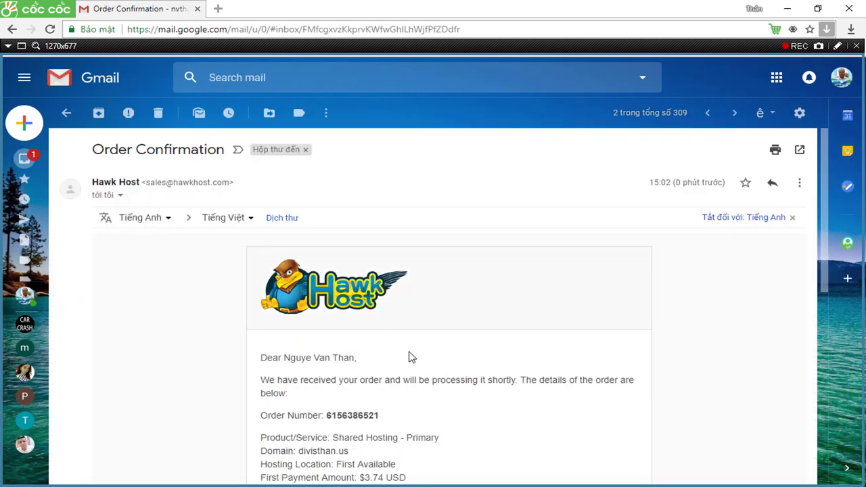
scroll(410, 355, "down", 2)
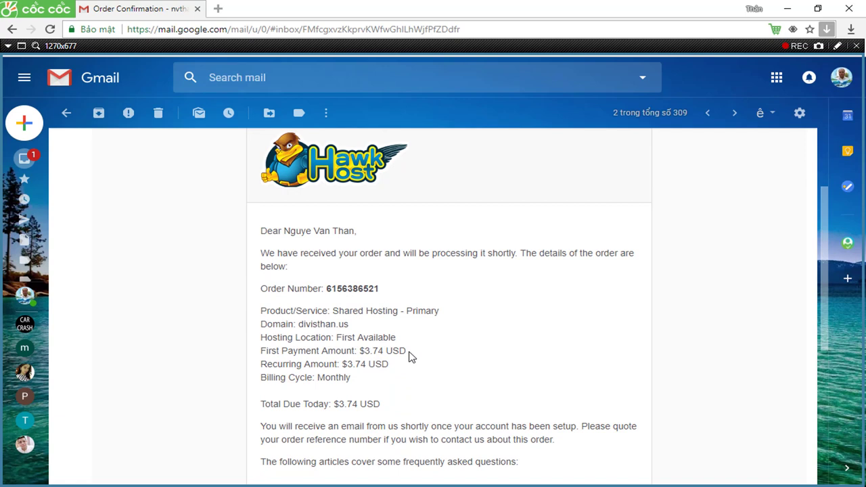
scroll(402, 348, "up", 2)
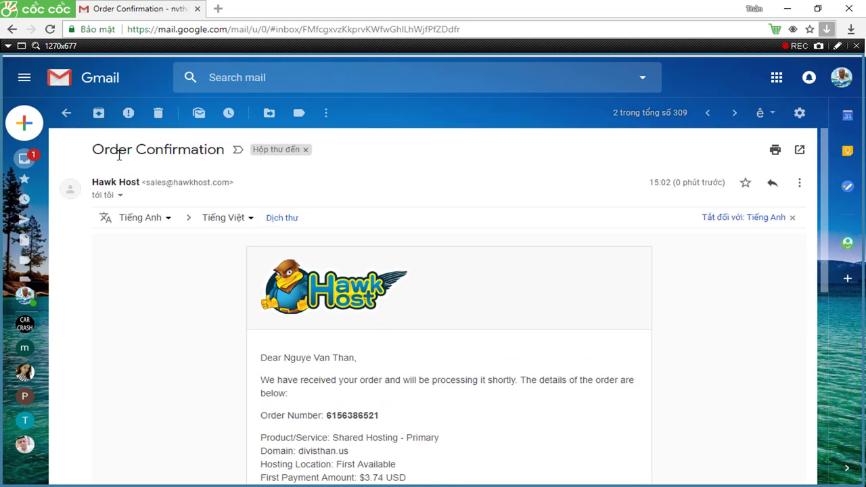
left_click(27, 159)
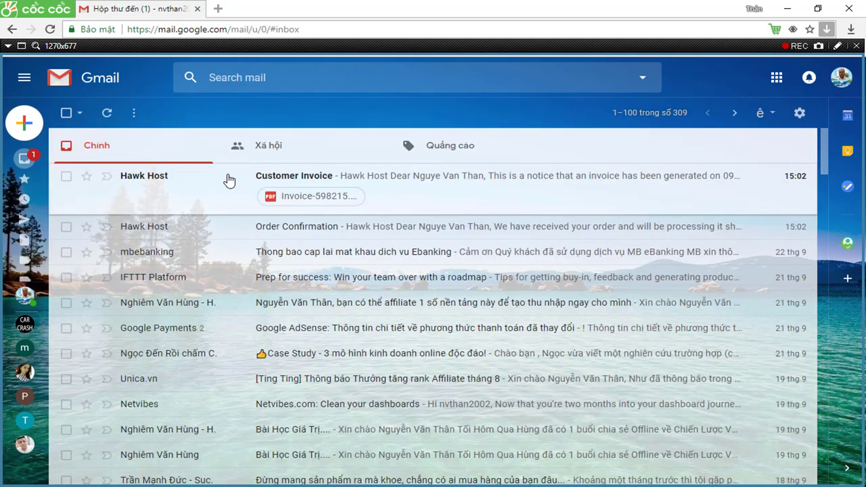
Scroll through the Customer Invoice email's items and $3.74 USD total, then return to the inbox.
left_click(152, 180)
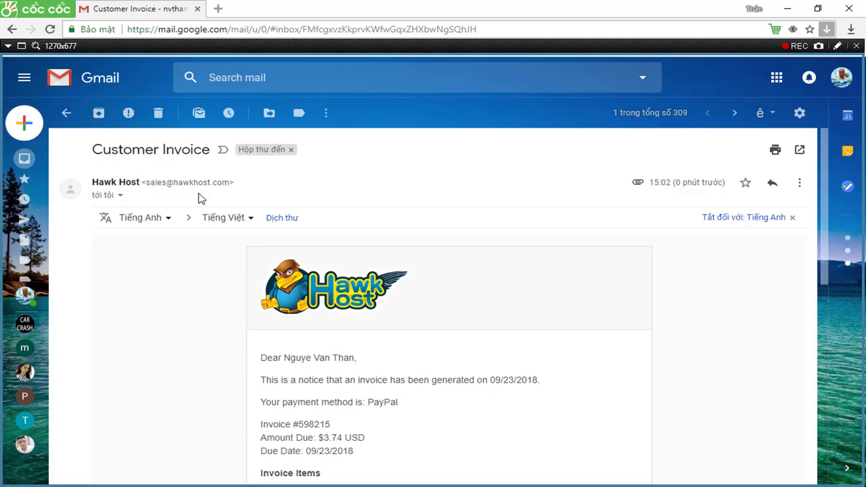
scroll(373, 310, "down", 1)
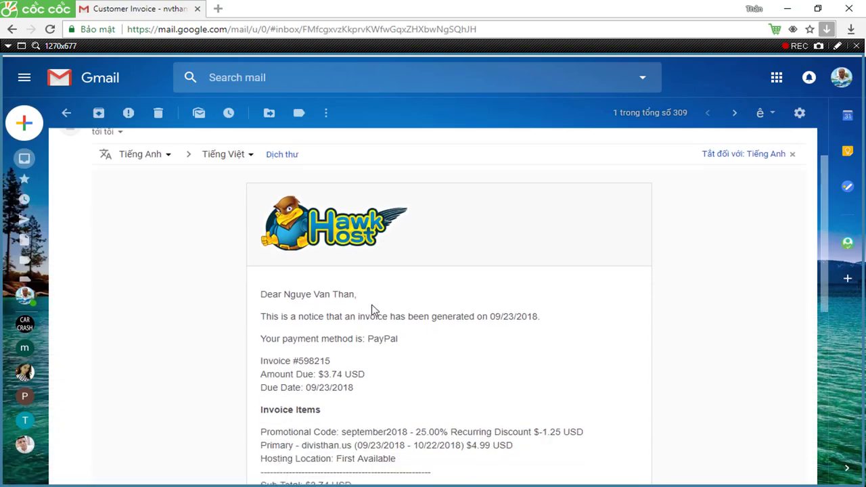
scroll(374, 311, "down", 1)
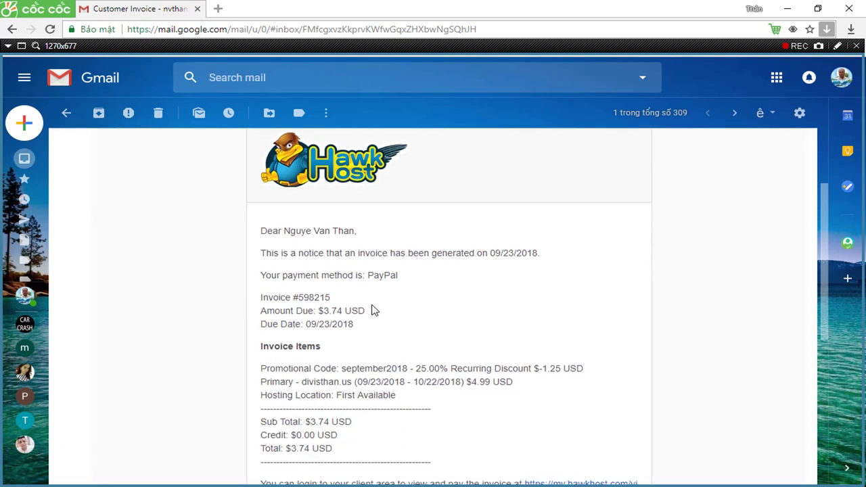
scroll(374, 310, "up", 2)
scroll(417, 316, "down", 5)
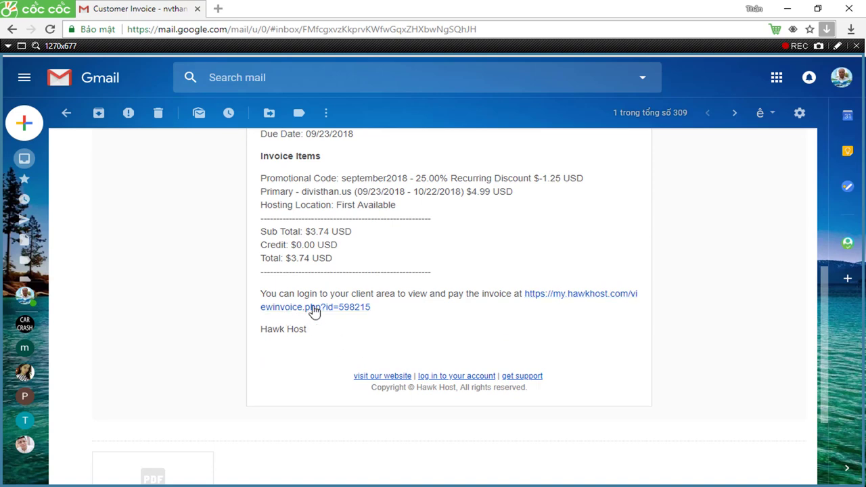
scroll(418, 277, "up", 1)
scroll(418, 277, "up", 3)
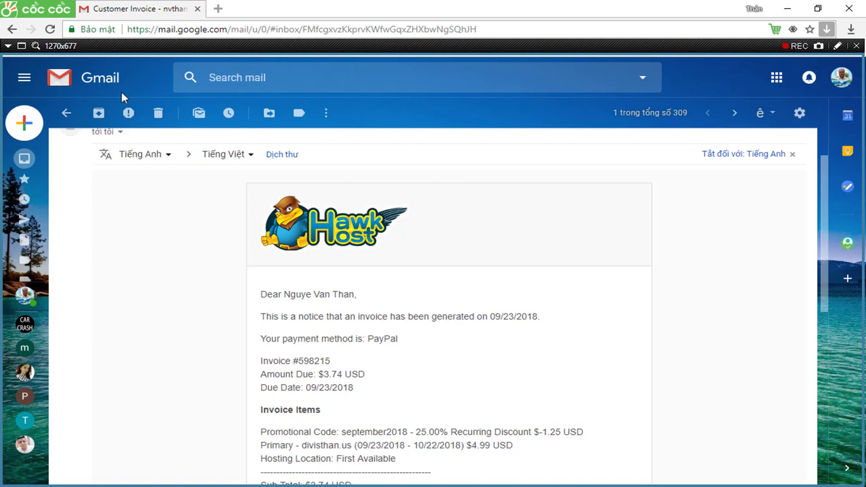
left_click(66, 113)
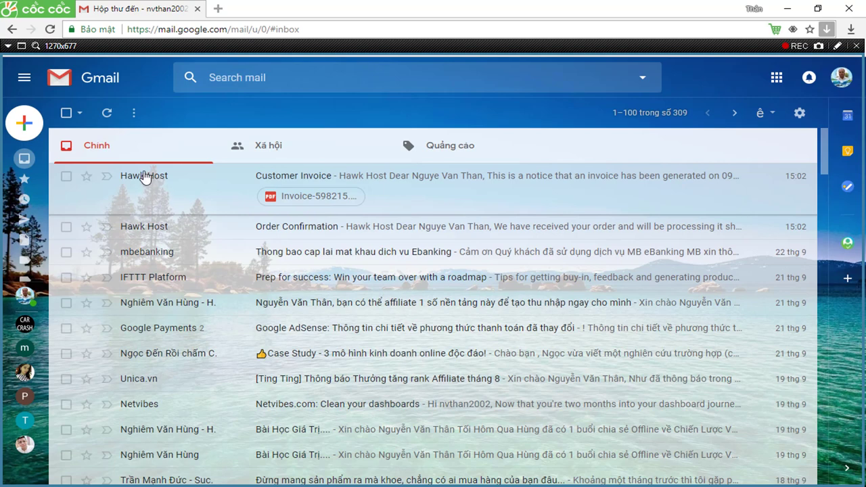
Screenshot the inbox, then reopen the Customer Invoice email and screenshot it.
left_click(819, 46)
left_click(133, 178)
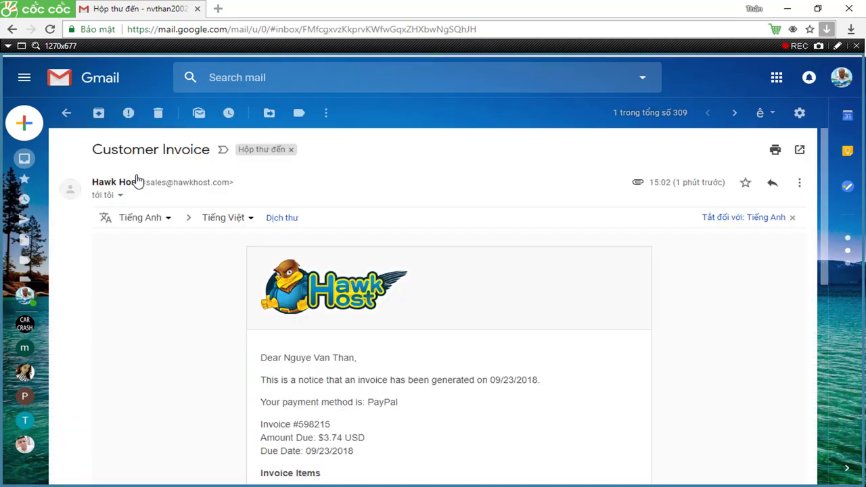
scroll(389, 210, "down", 2)
scroll(392, 222, "down", 4)
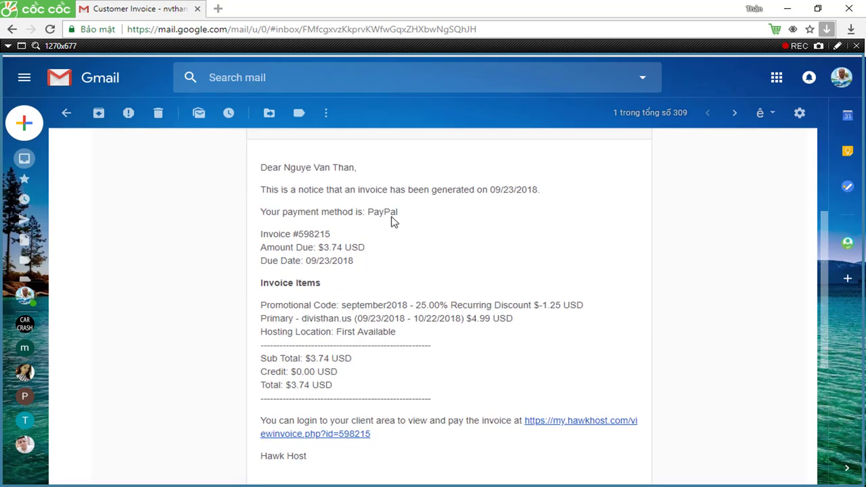
scroll(392, 222, "up", 1)
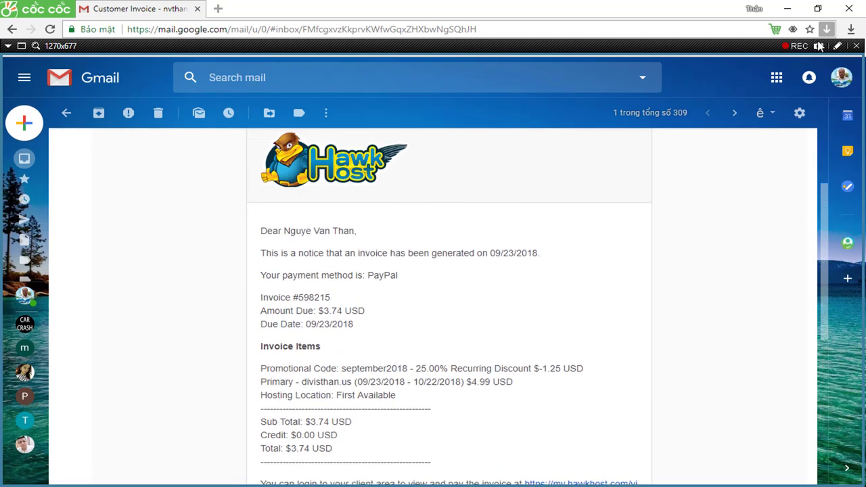
left_click(819, 46)
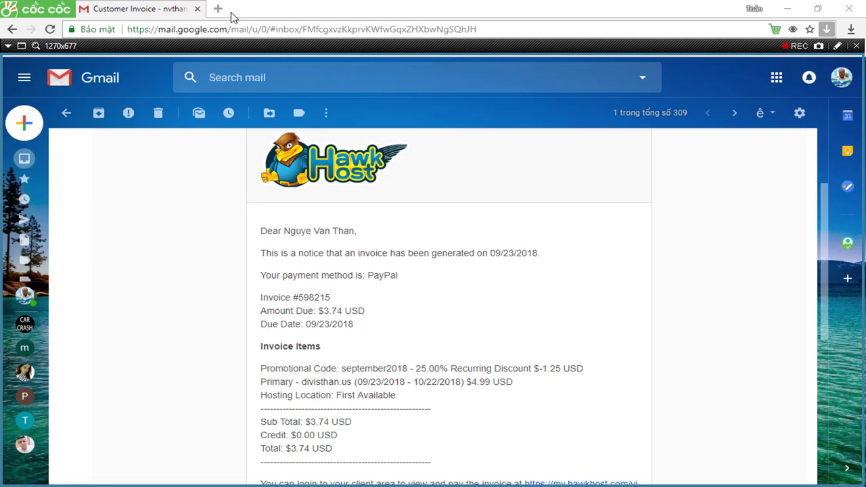
left_click(852, 9)
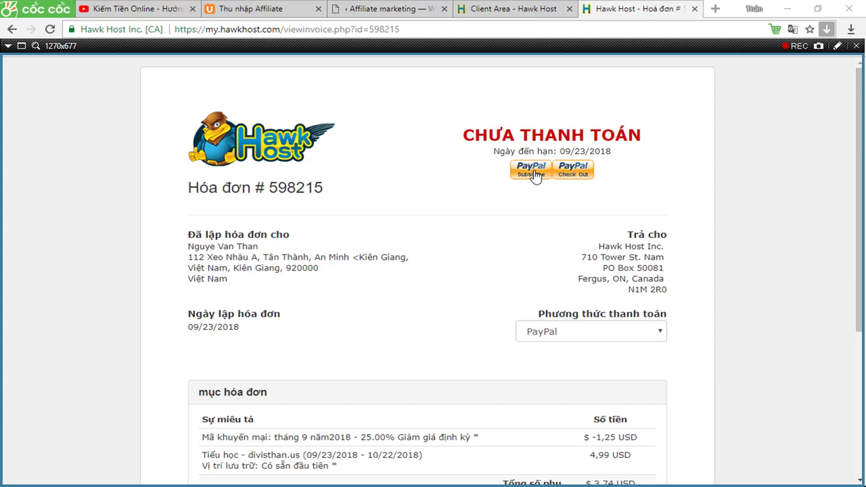
left_click(532, 170)
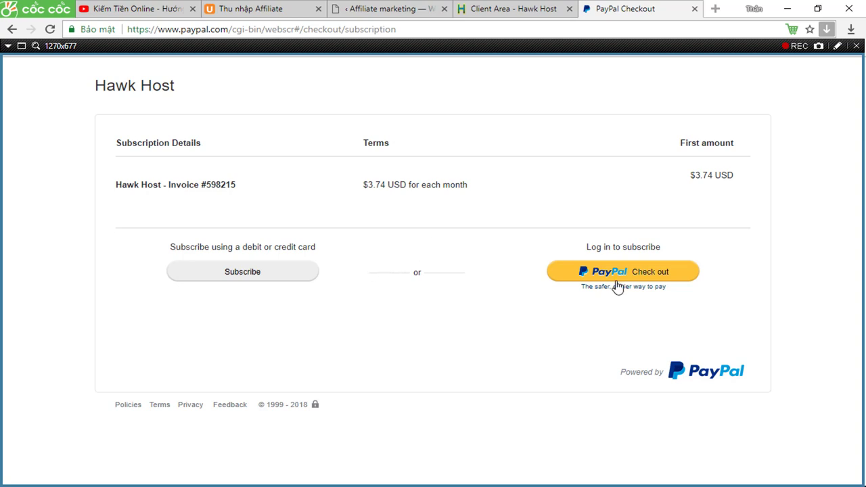
Translate the PayPal subscription checkout into Vietnamese and continue to the PayPal sign-in.
left_click(819, 46)
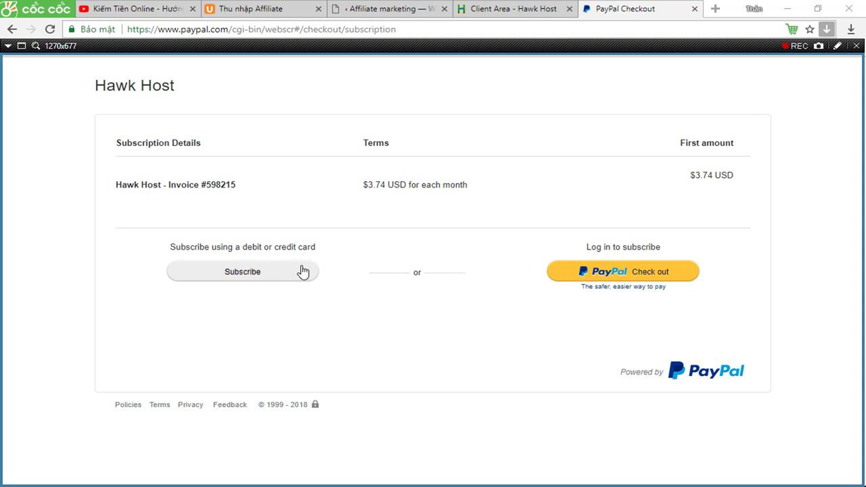
right_click(358, 312)
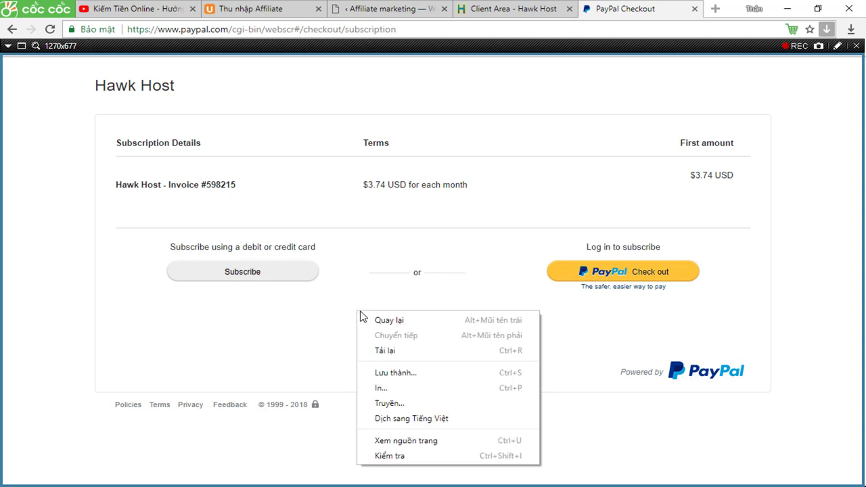
left_click(418, 416)
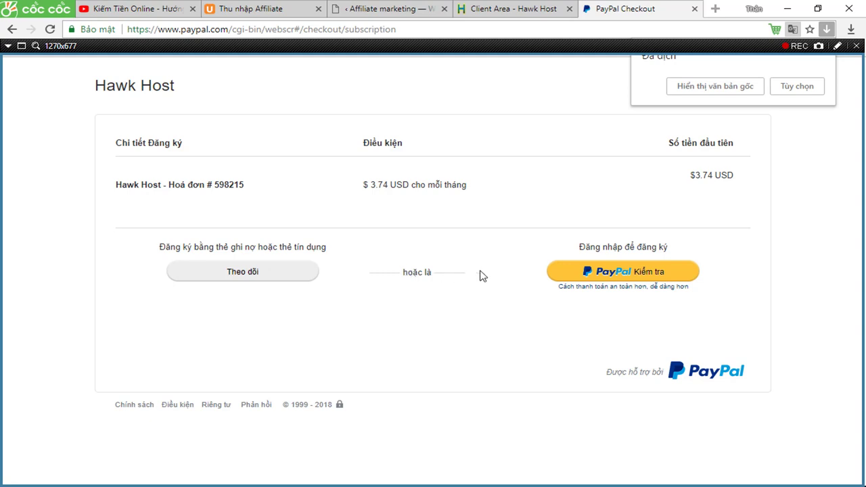
left_click(617, 278)
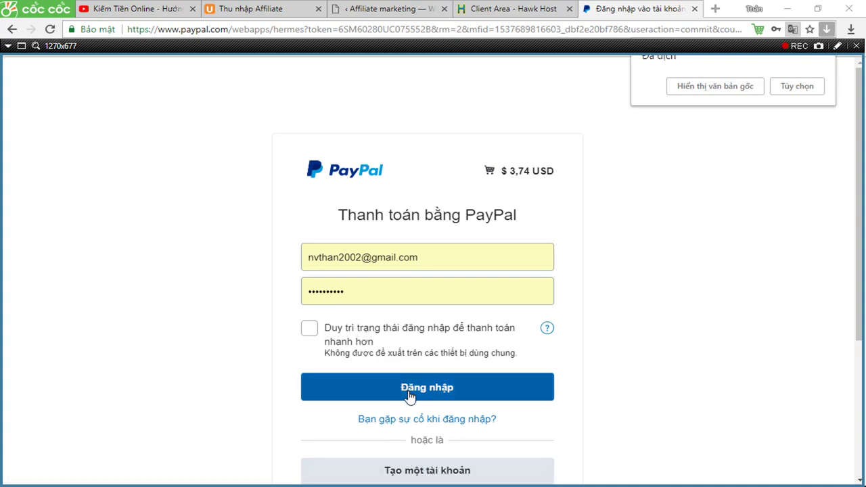
Fill in the saved PayPal account's e-mail and password and sign in.
left_click(448, 259)
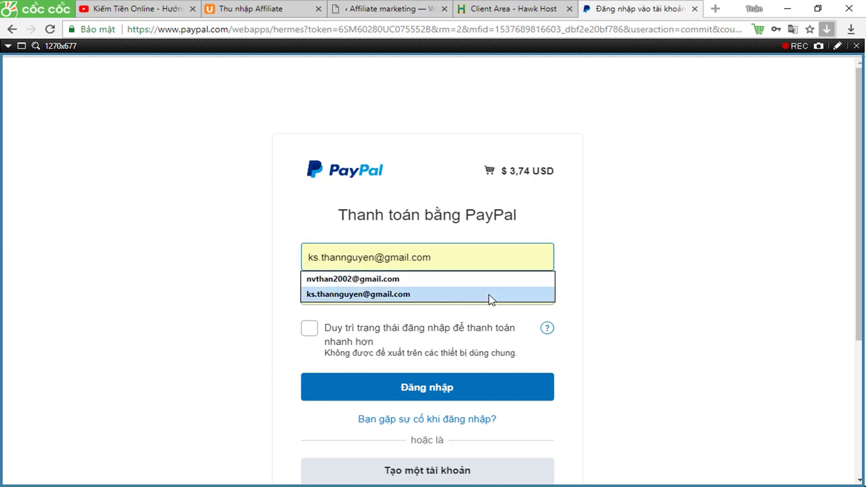
left_click(610, 306)
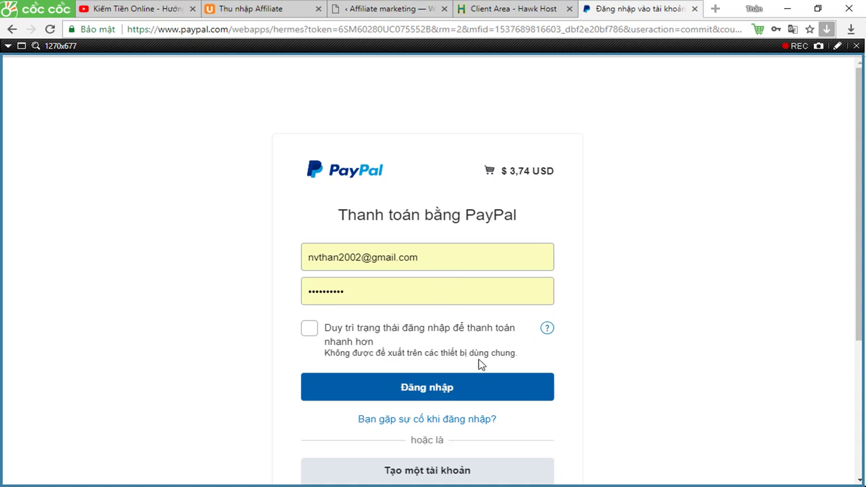
left_click(819, 45)
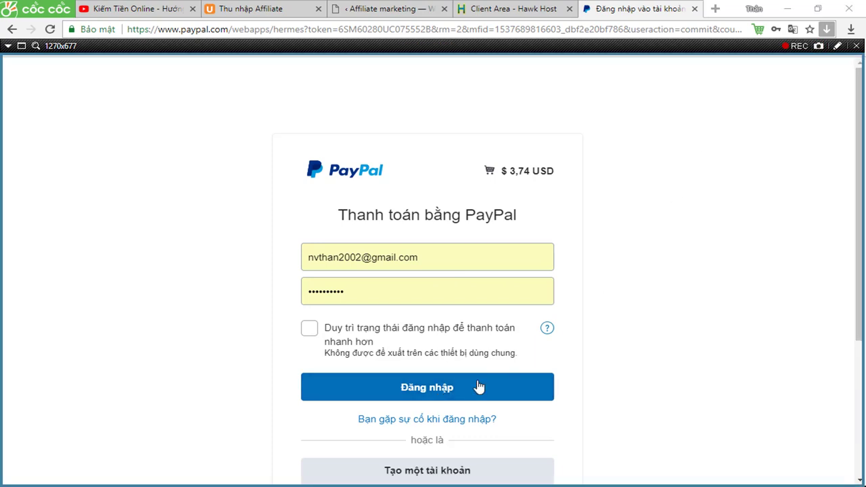
left_click(446, 393)
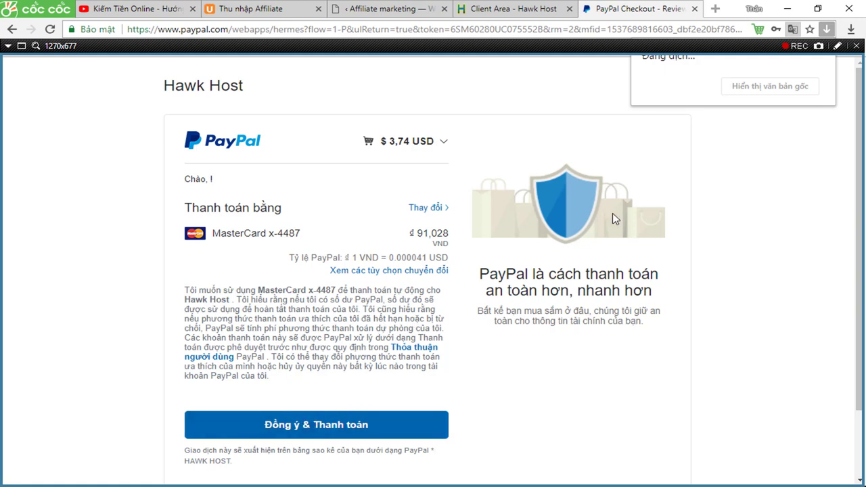
left_click(820, 47)
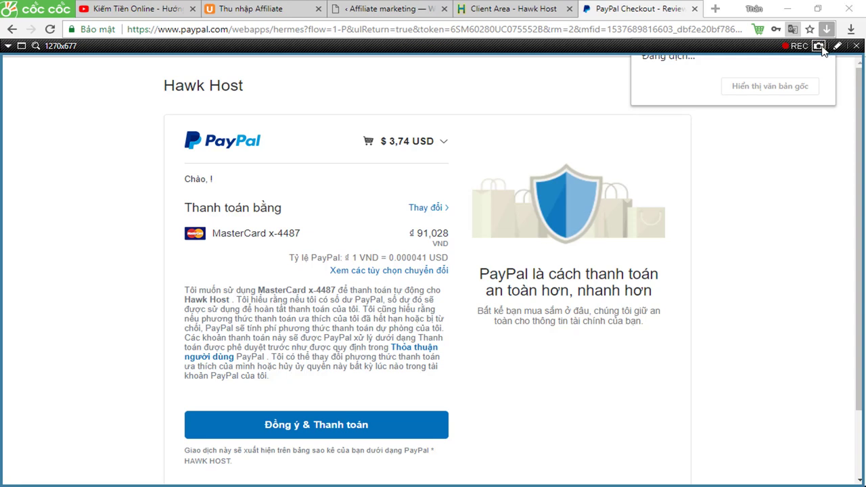
left_click(290, 431)
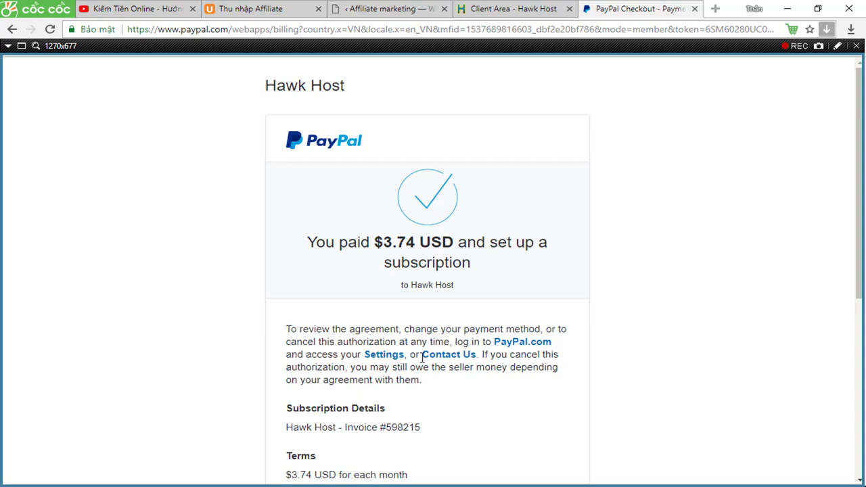
left_click(819, 46)
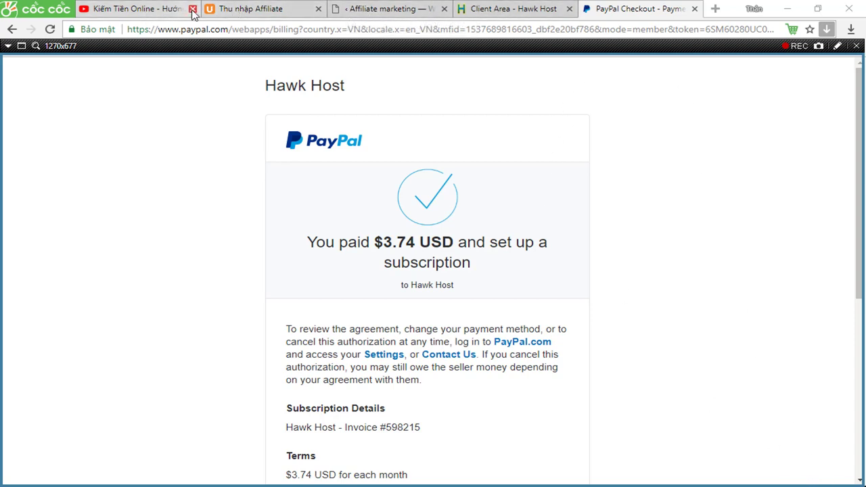
left_click(716, 9)
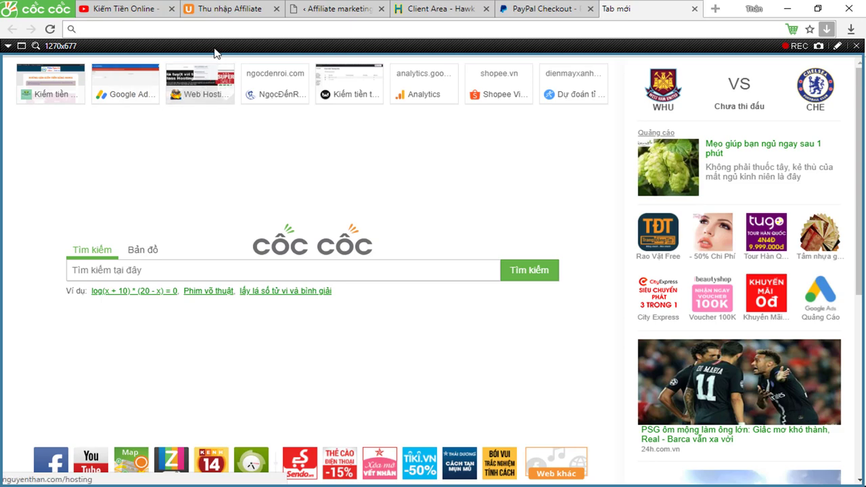
left_click(858, 46)
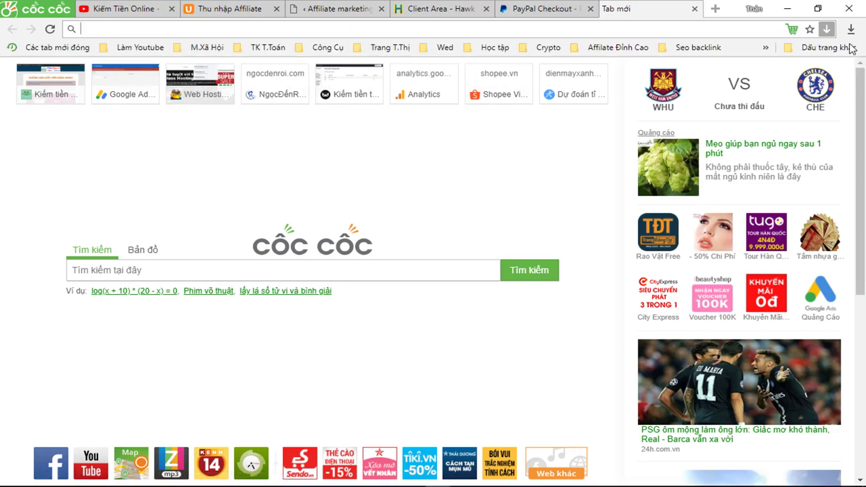
left_click(203, 48)
left_click(203, 91)
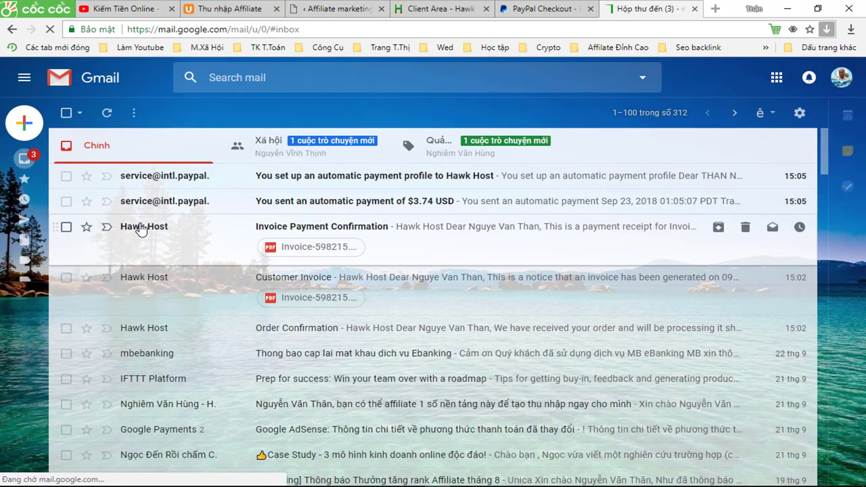
left_click(141, 229)
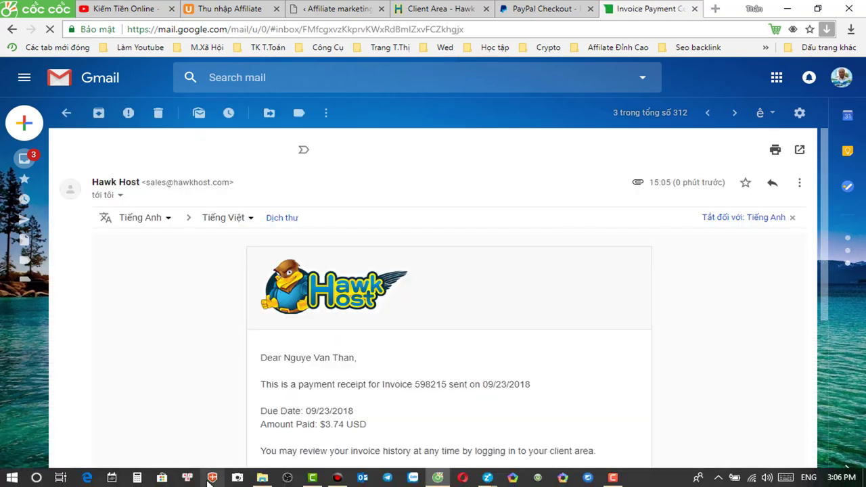
left_click(338, 478)
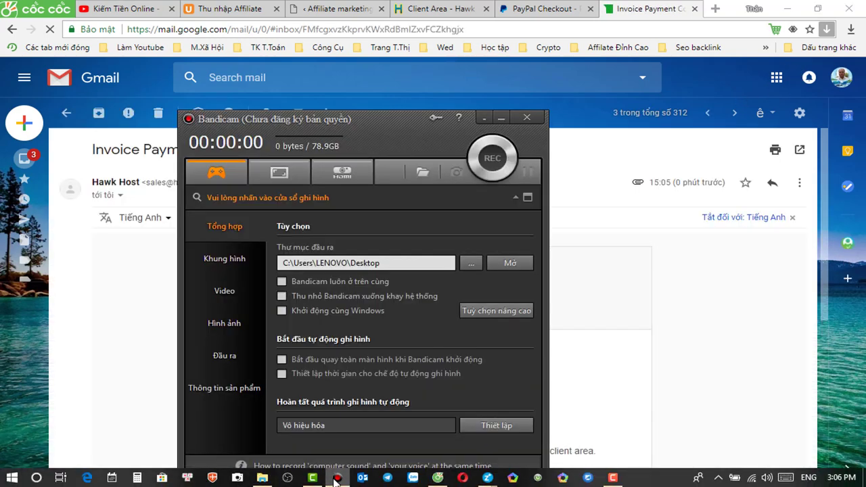
left_click(280, 175)
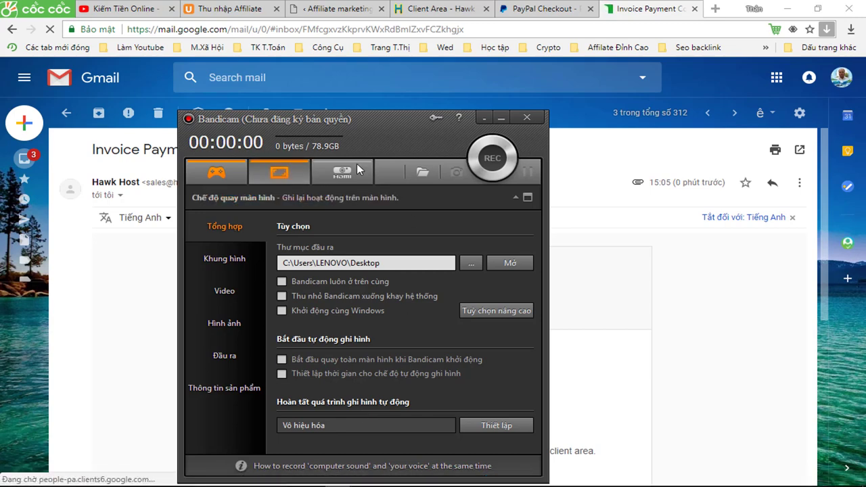
left_click(502, 120)
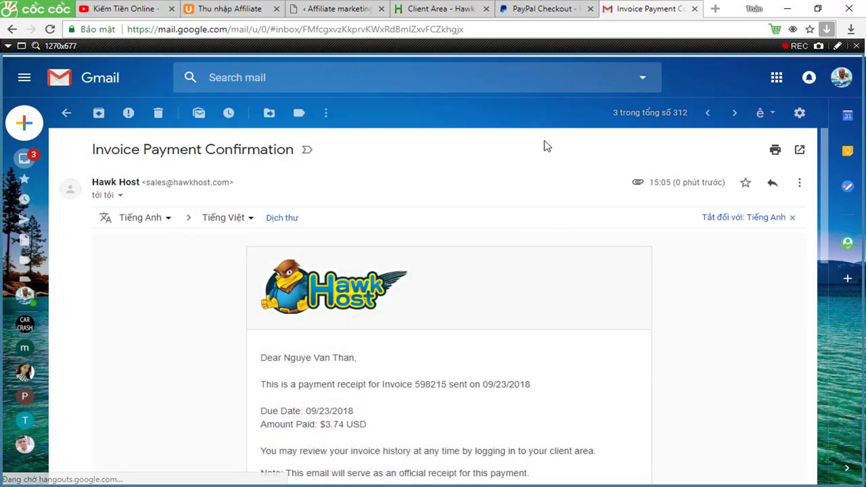
scroll(534, 292, "down", 2)
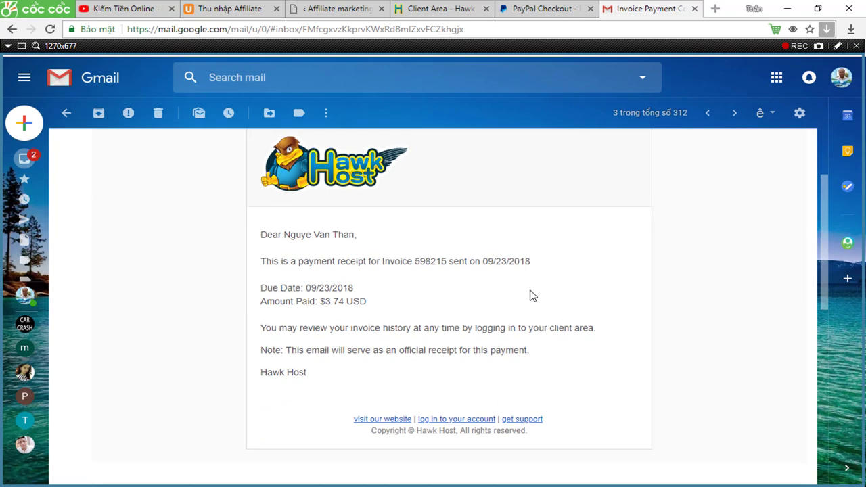
scroll(541, 291, "up", 1)
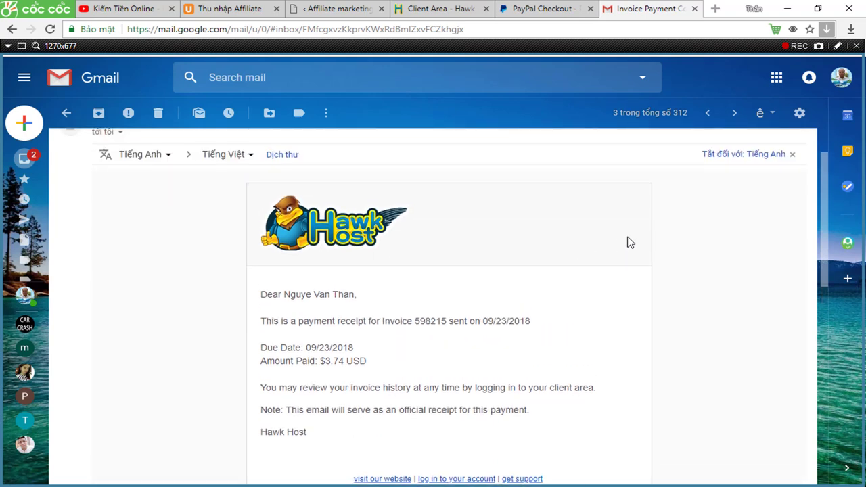
left_click(819, 46)
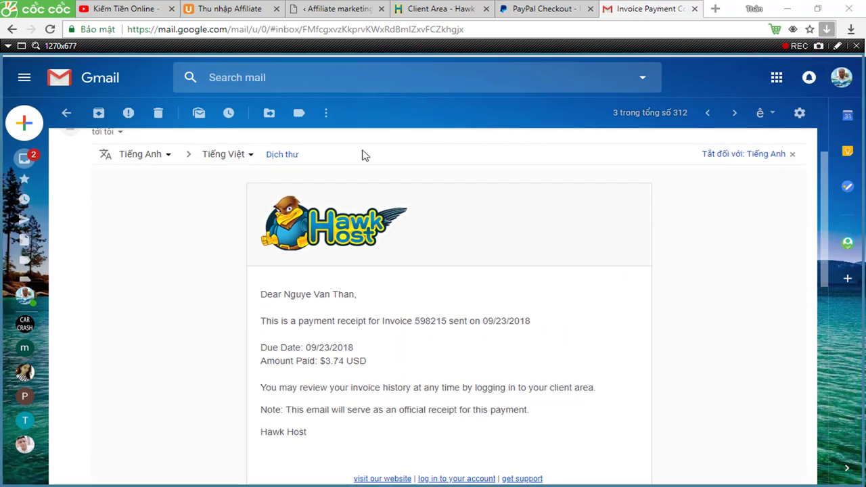
left_click(66, 113)
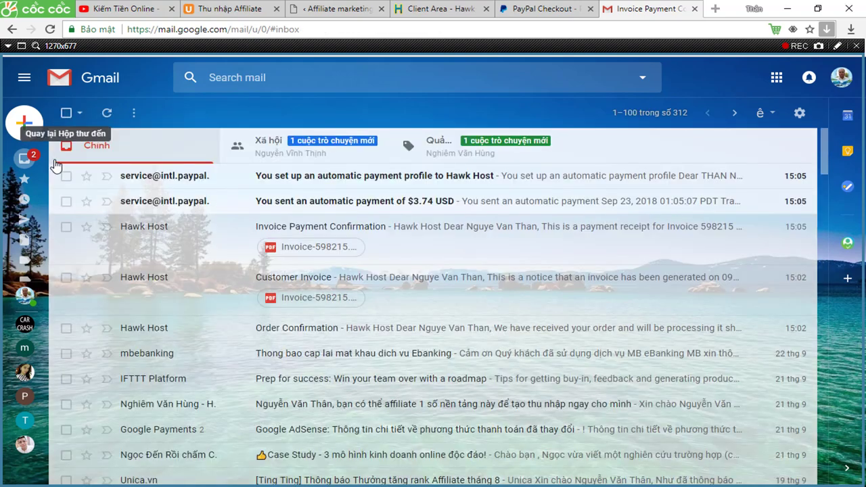
left_click(142, 206)
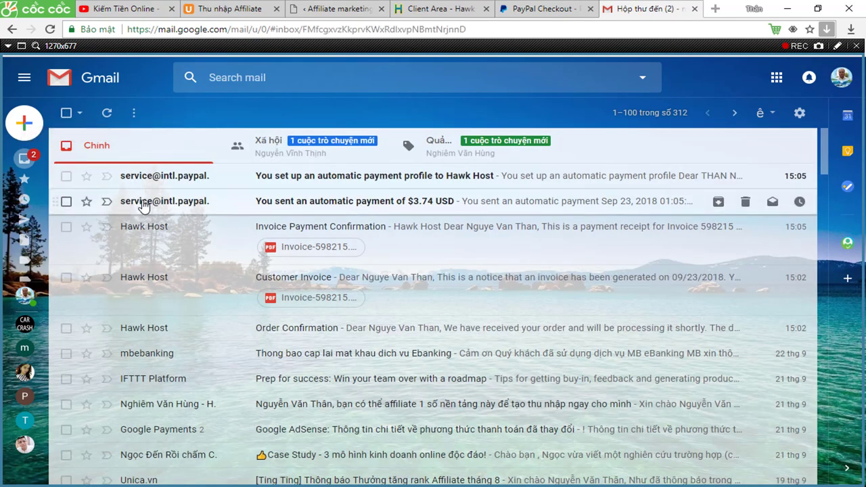
scroll(363, 295, "down", 1)
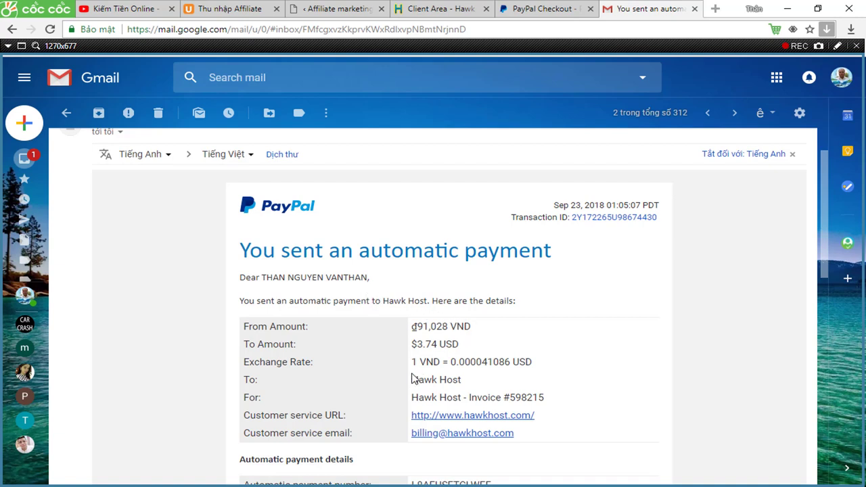
left_click(819, 46)
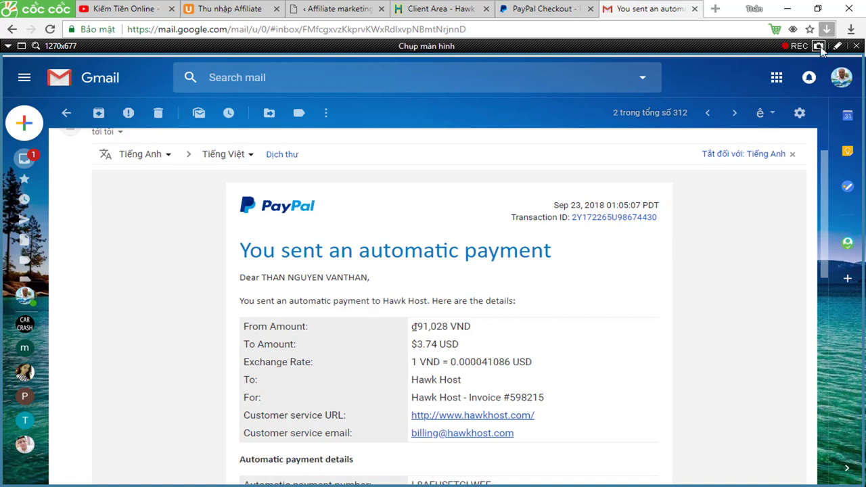
left_click(67, 113)
Read the PayPal automatic payment profile email, then switch to the Hawk Host client area showing 0 invoices.
left_click(135, 180)
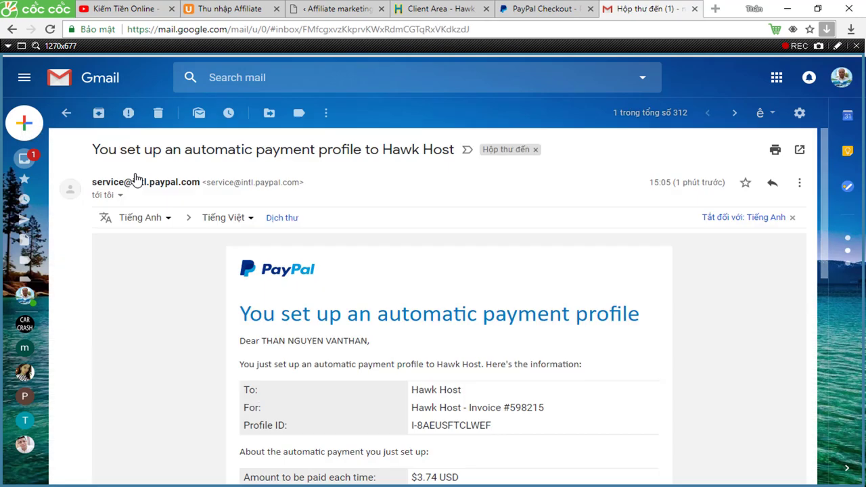
scroll(359, 278, "down", 1)
scroll(363, 280, "down", 1)
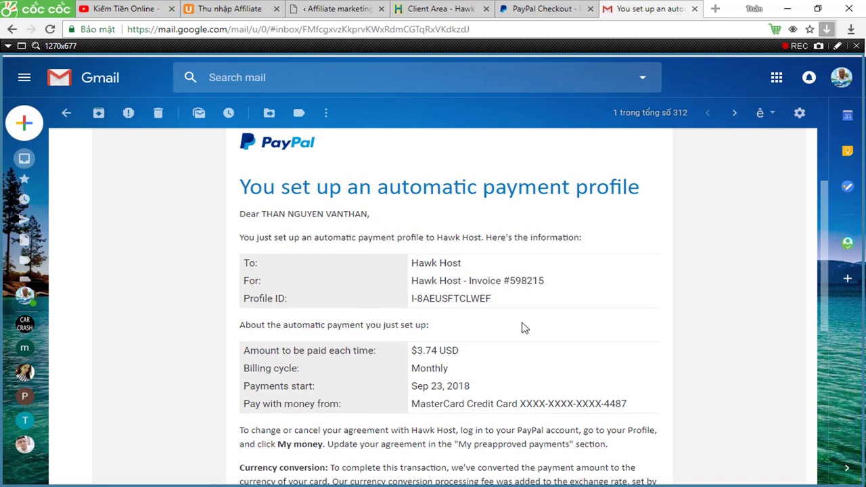
left_click(819, 46)
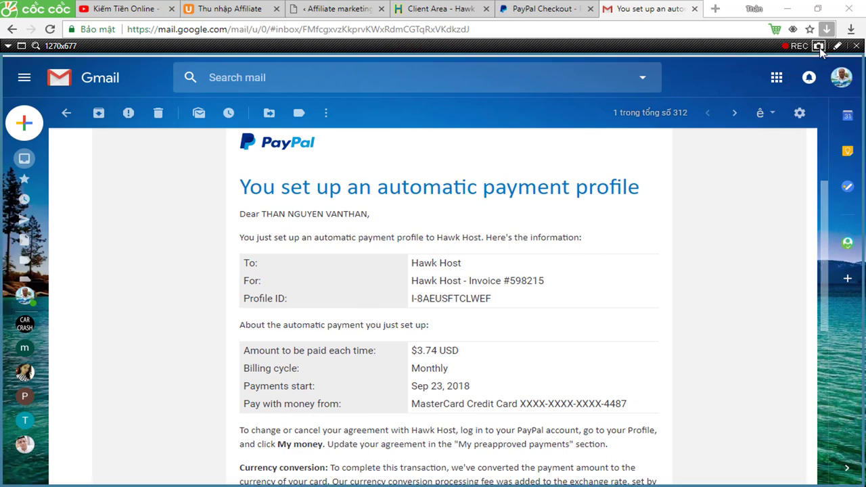
scroll(533, 198, "down", 1)
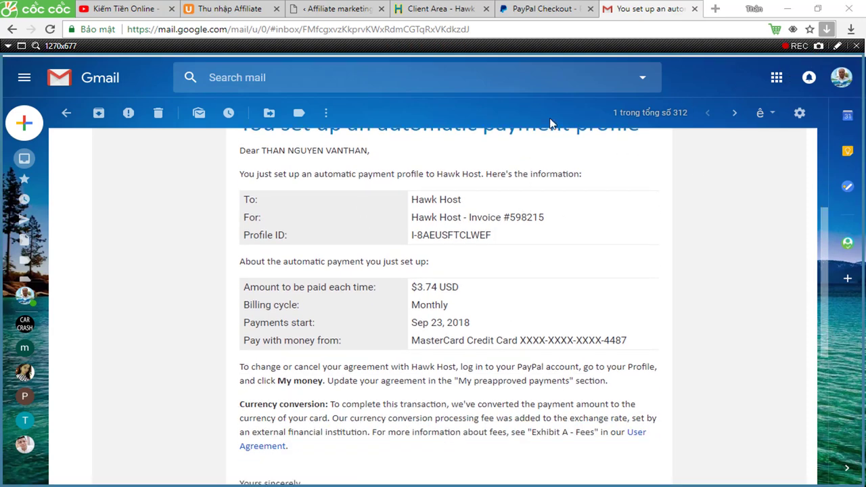
left_click(550, 18)
left_click(416, 14)
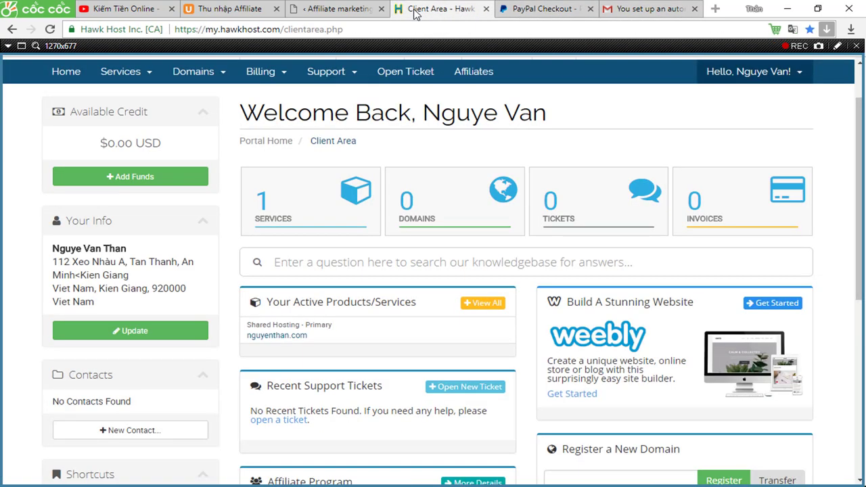